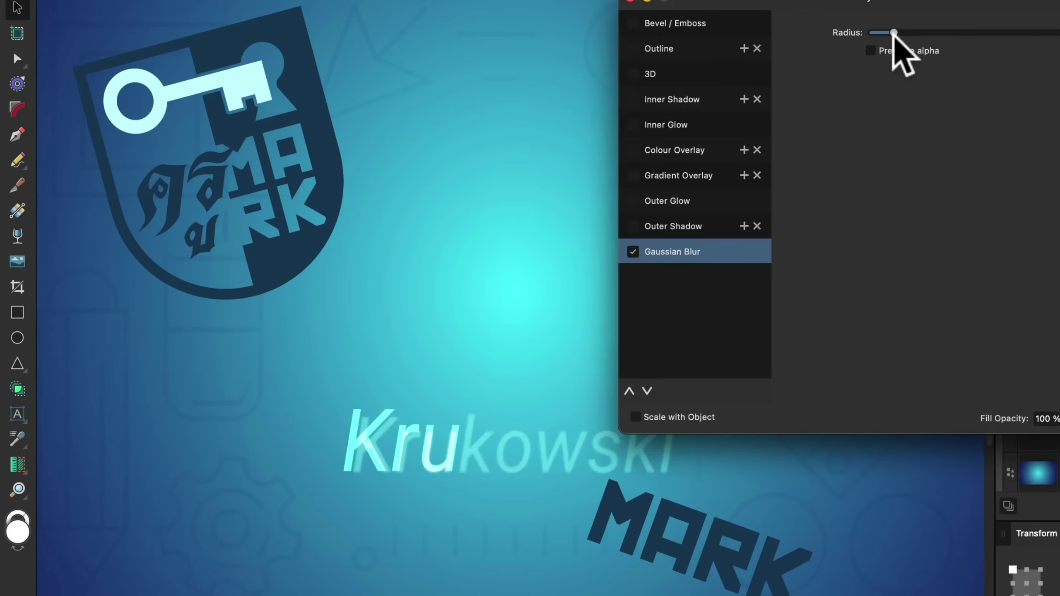
Step: Blur the Krukowski text, then move MARK up and to the left and rotate it level
left_click_drag(899, 47, 937, 52)
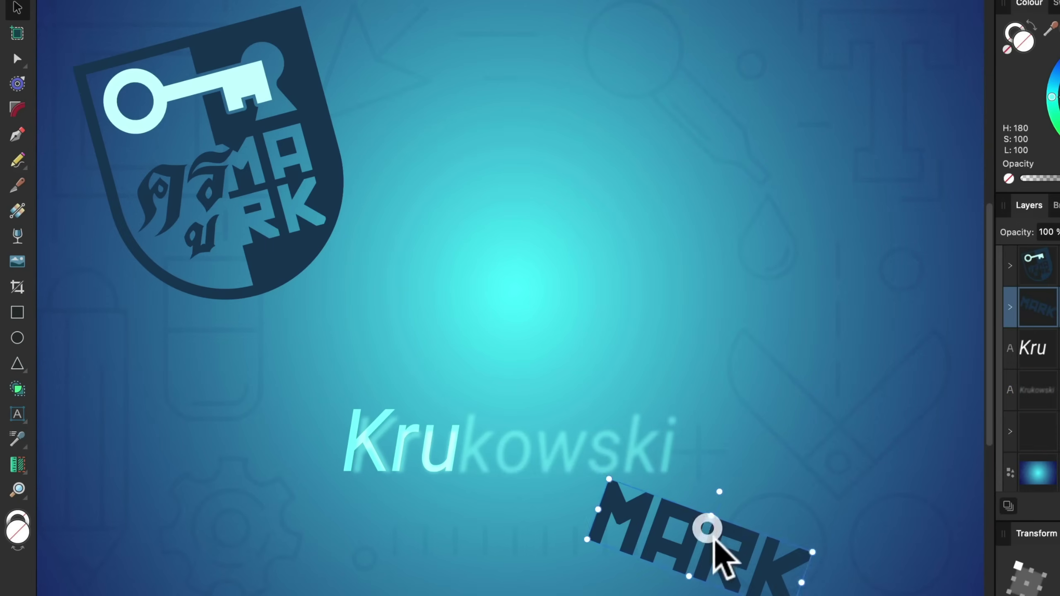
left_click_drag(710, 556, 601, 509)
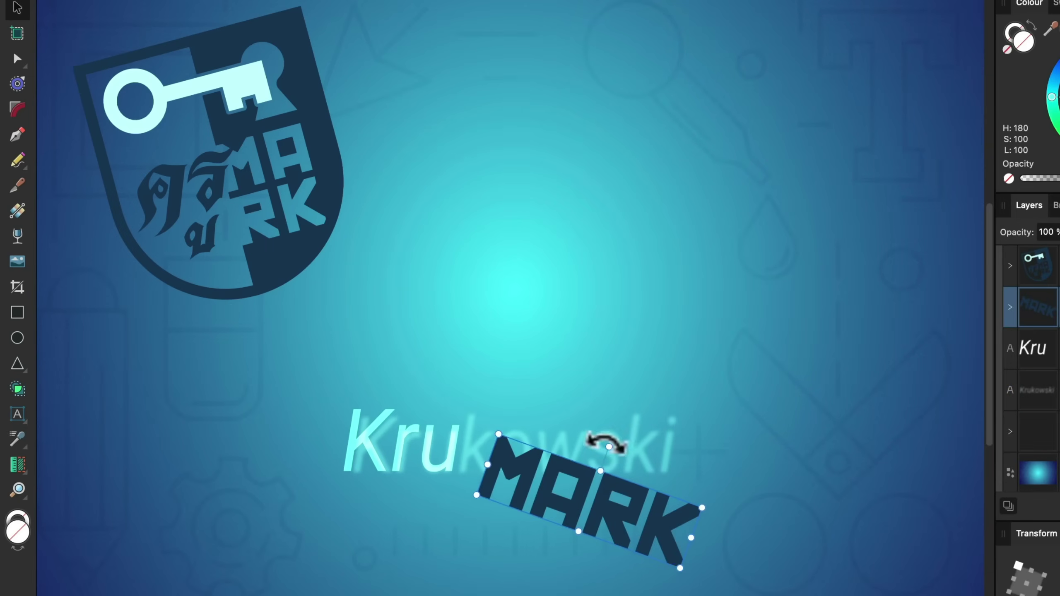
left_click_drag(607, 443, 632, 509)
Step: Move the shield logo to the centre and rotate it upright to 0°
left_click_drag(296, 178, 549, 312)
left_click_drag(442, 63, 498, 76)
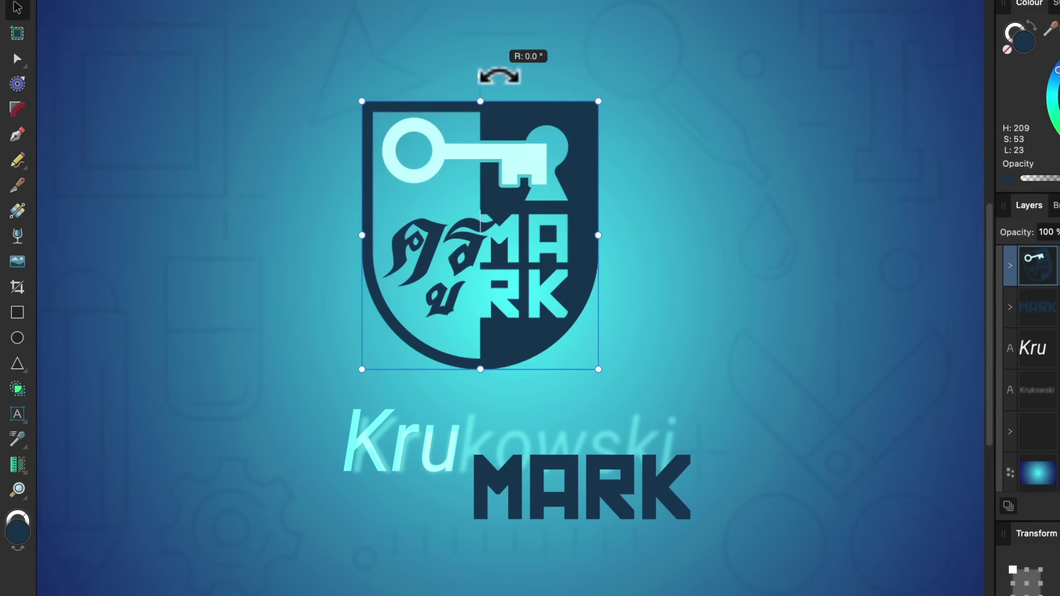
left_click(686, 201)
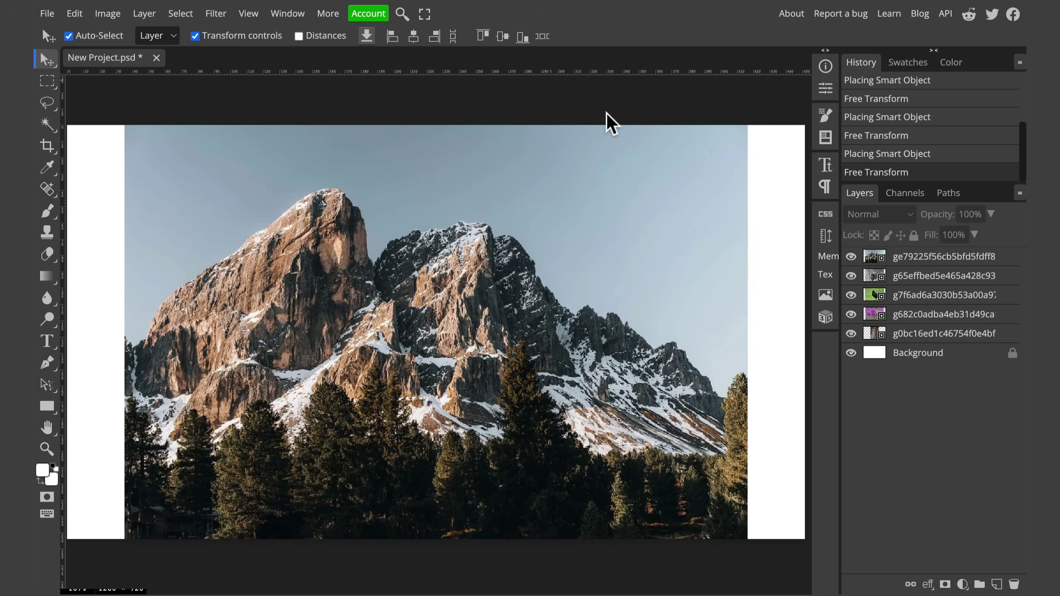
Step: Hide all other photo layers and Background, and rasterize the mountain layer
left_click_drag(851, 275, 854, 355)
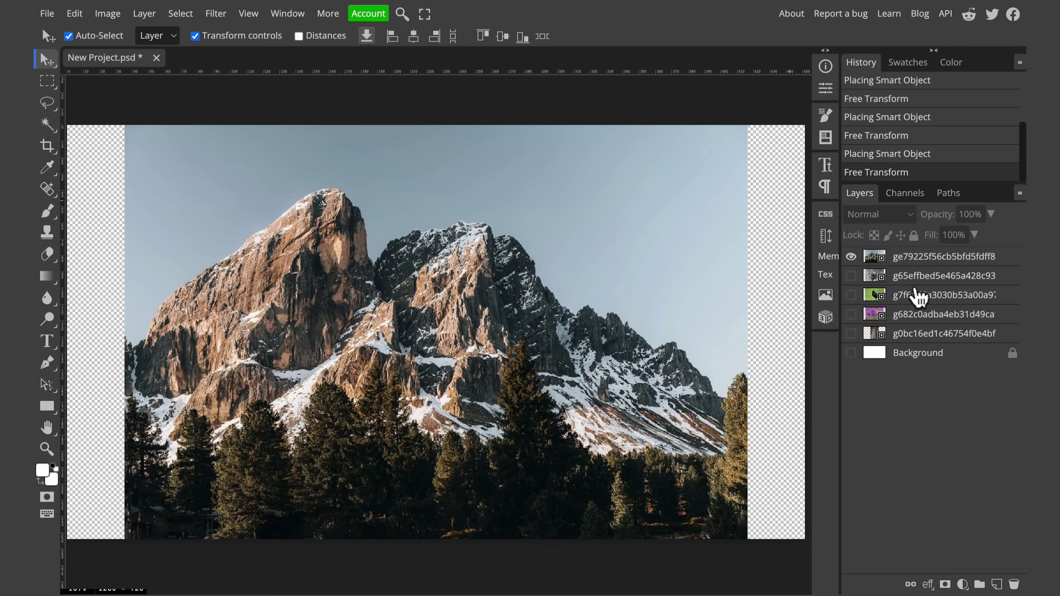
left_click(919, 266)
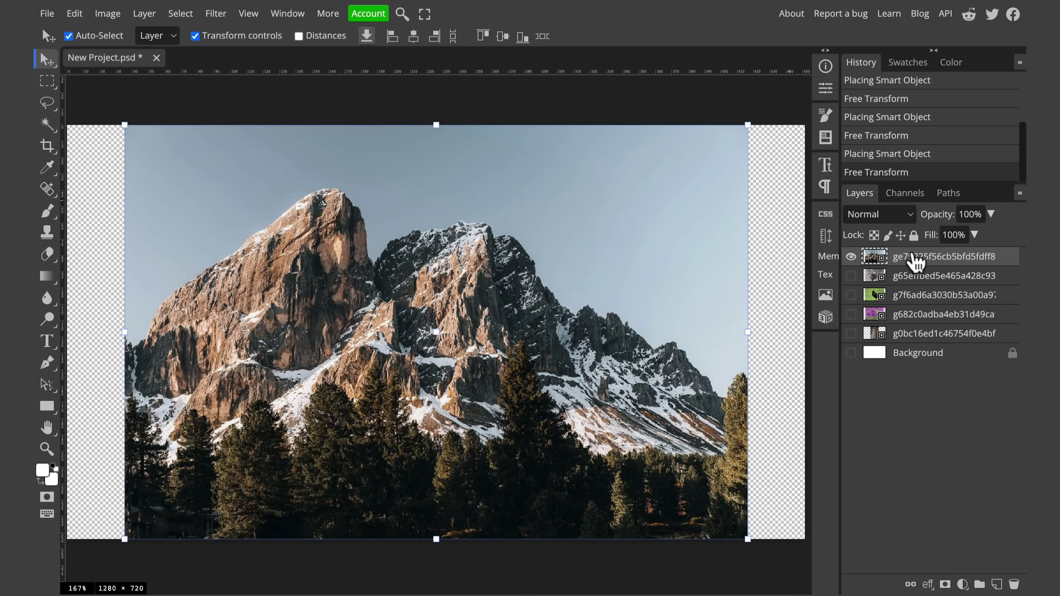
right_click(917, 262)
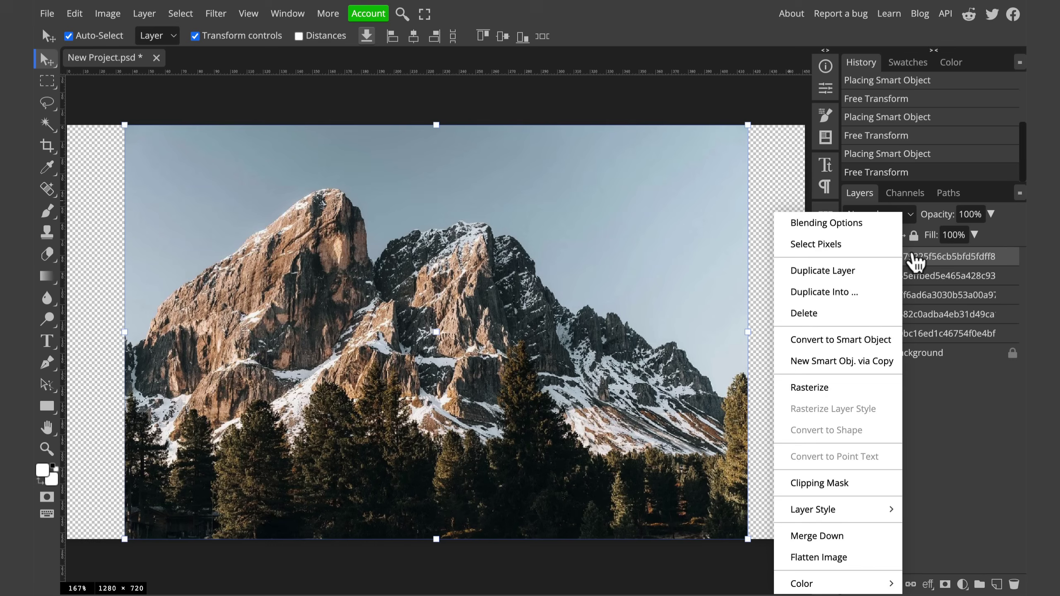
left_click(832, 389)
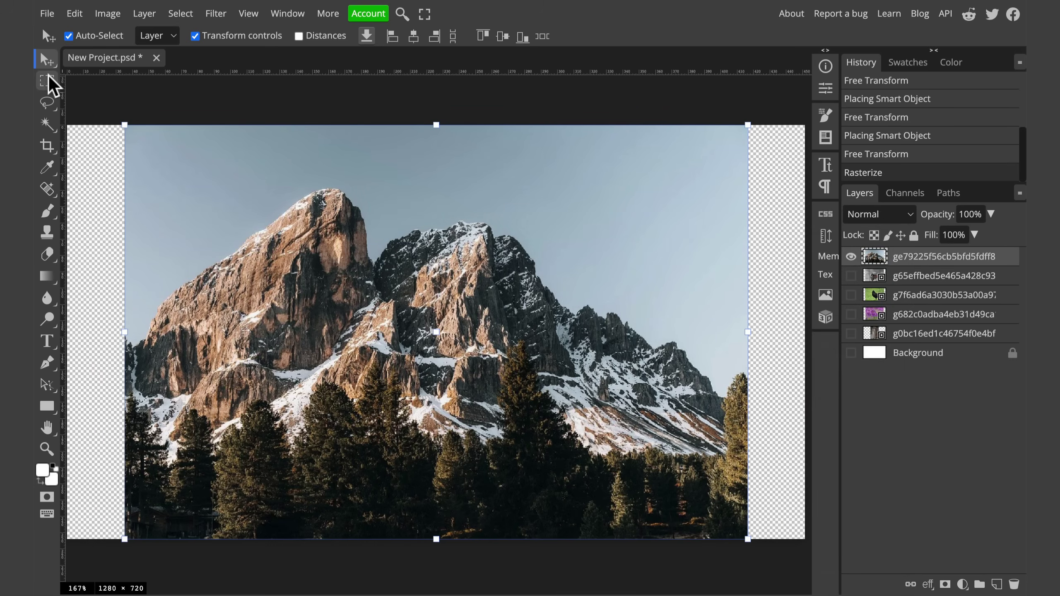
Step: Use the Magic Wand on the active mountain layer to select its transparent left-edge strip
left_click(135, 99)
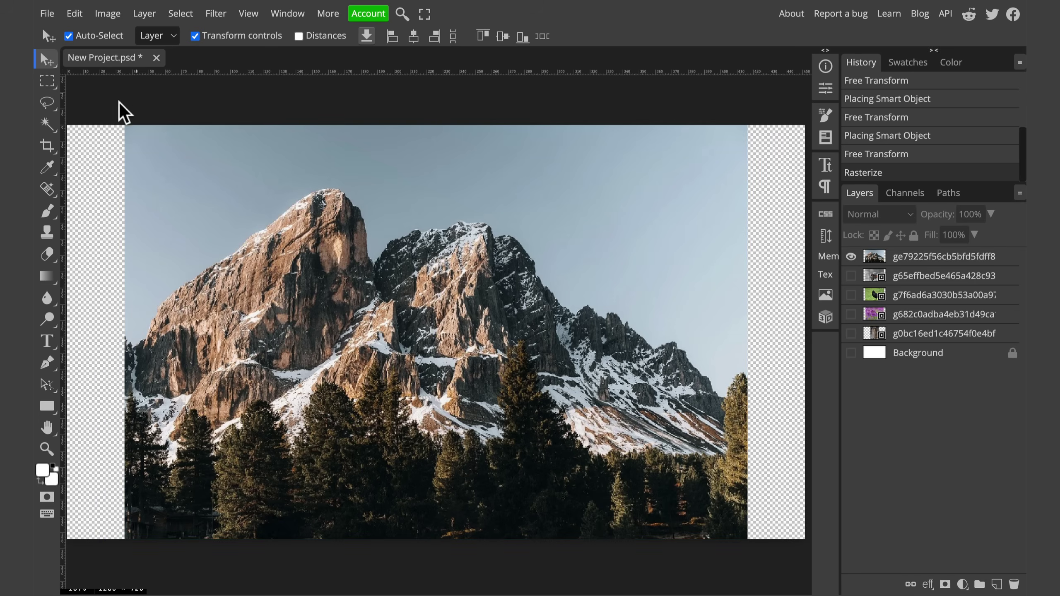
left_click(56, 130)
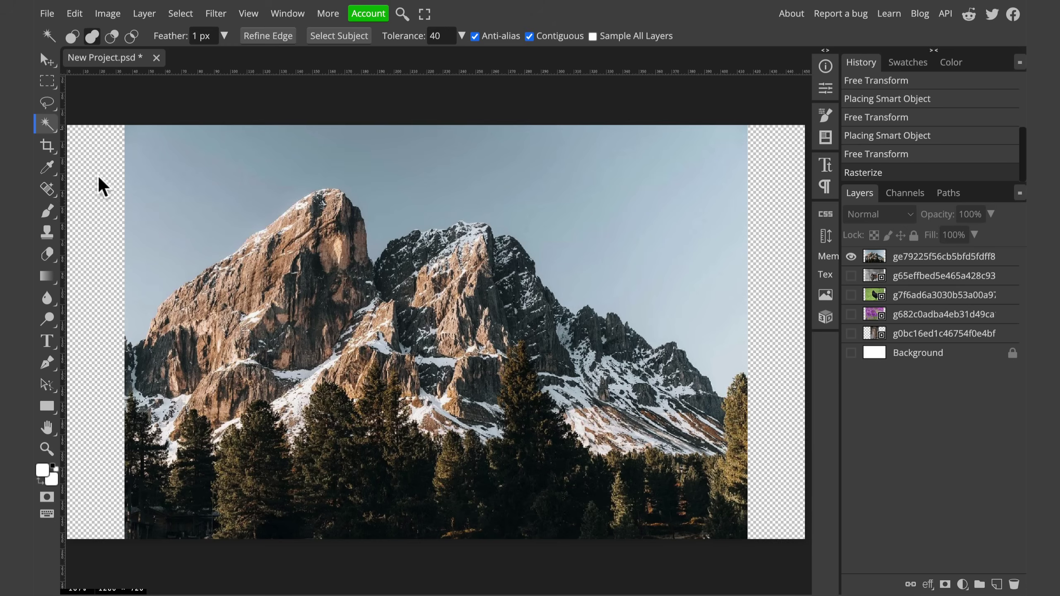
left_click(103, 209)
left_click(973, 260)
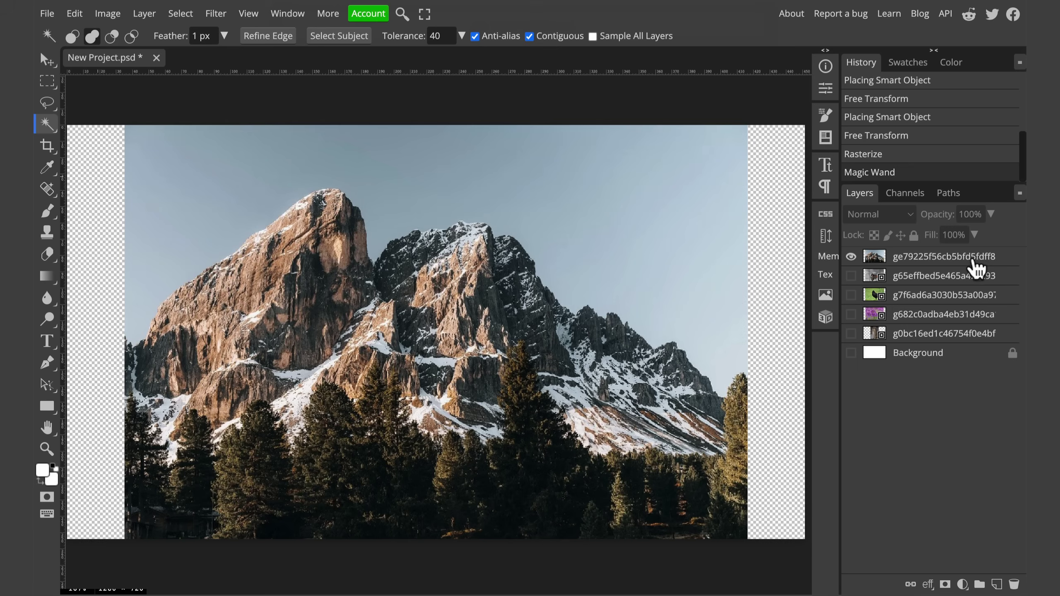
left_click(102, 185)
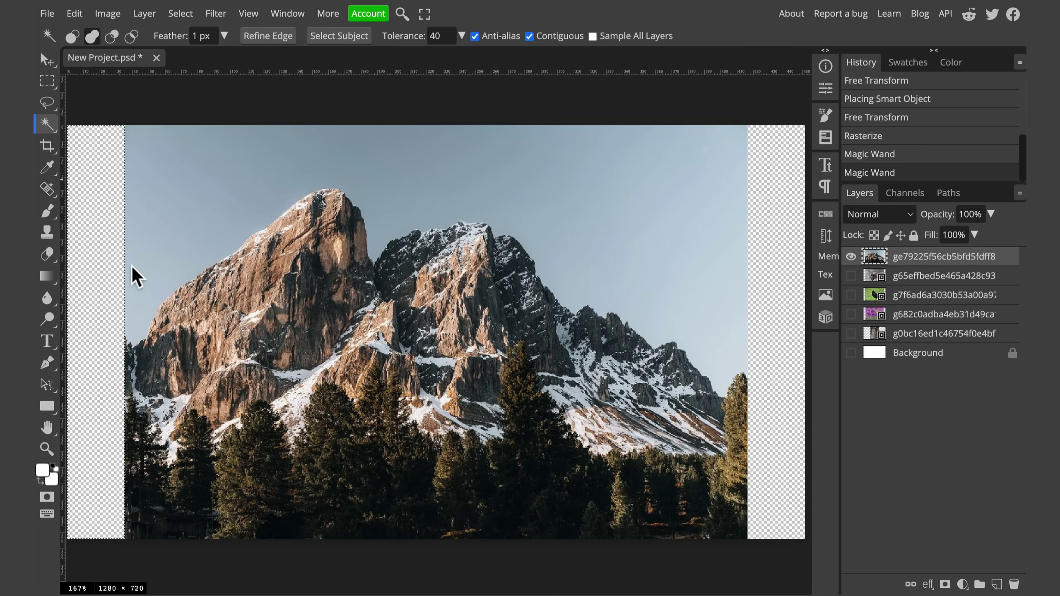
left_click_drag(144, 106, 209, 101)
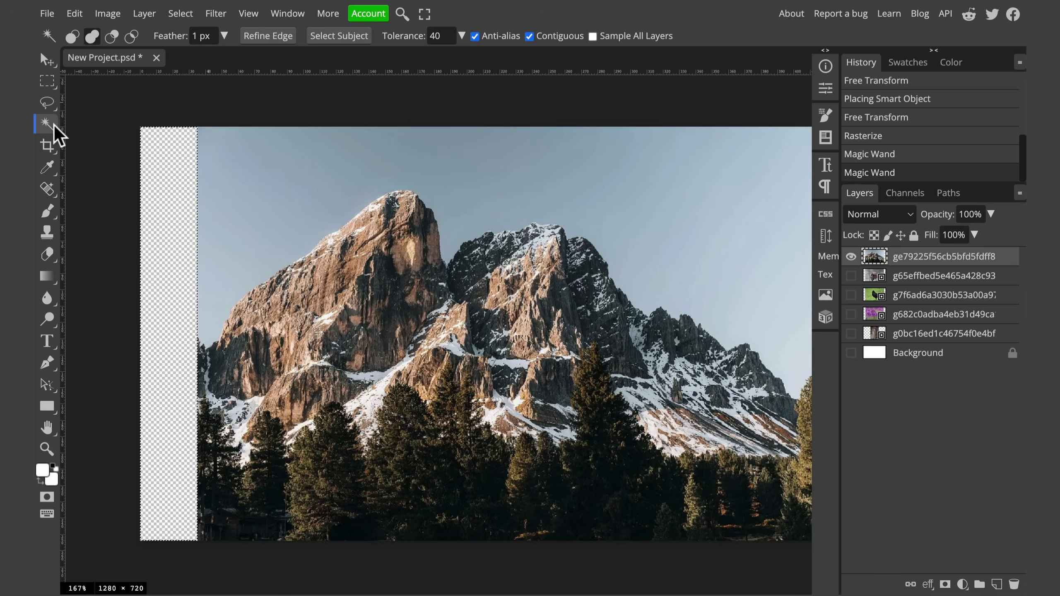
Step: Run Magic Replace on the left strip with the new-content prompt 'background'
right_click(49, 190)
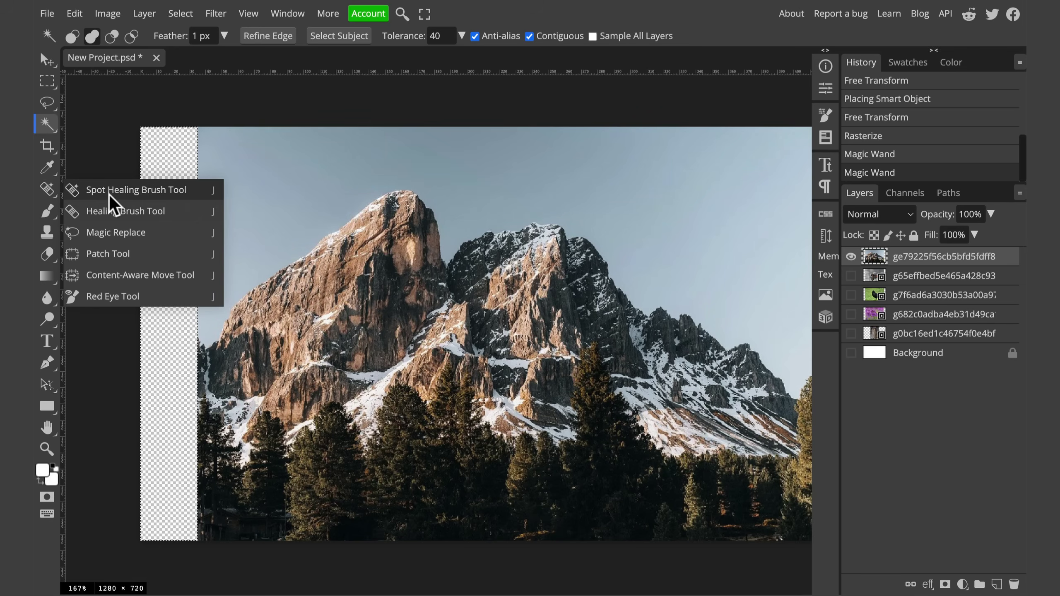
left_click(109, 233)
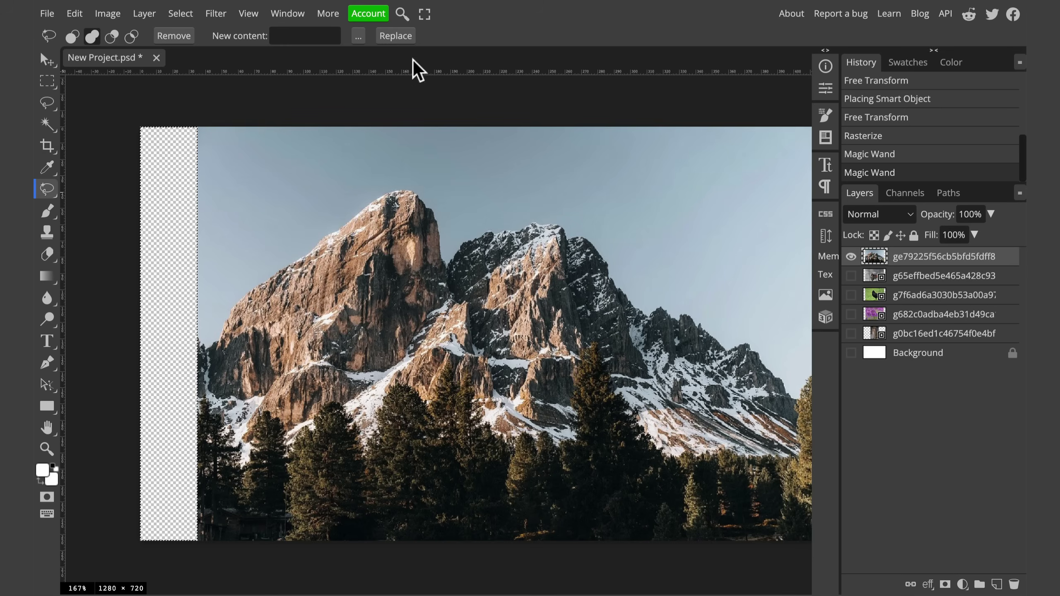
left_click(308, 38)
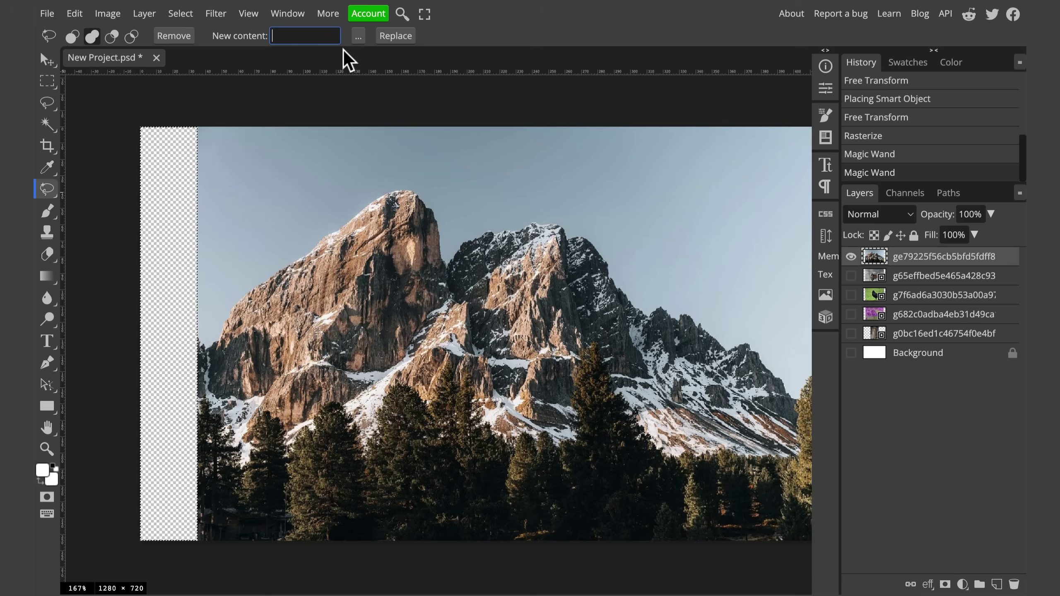
type("background")
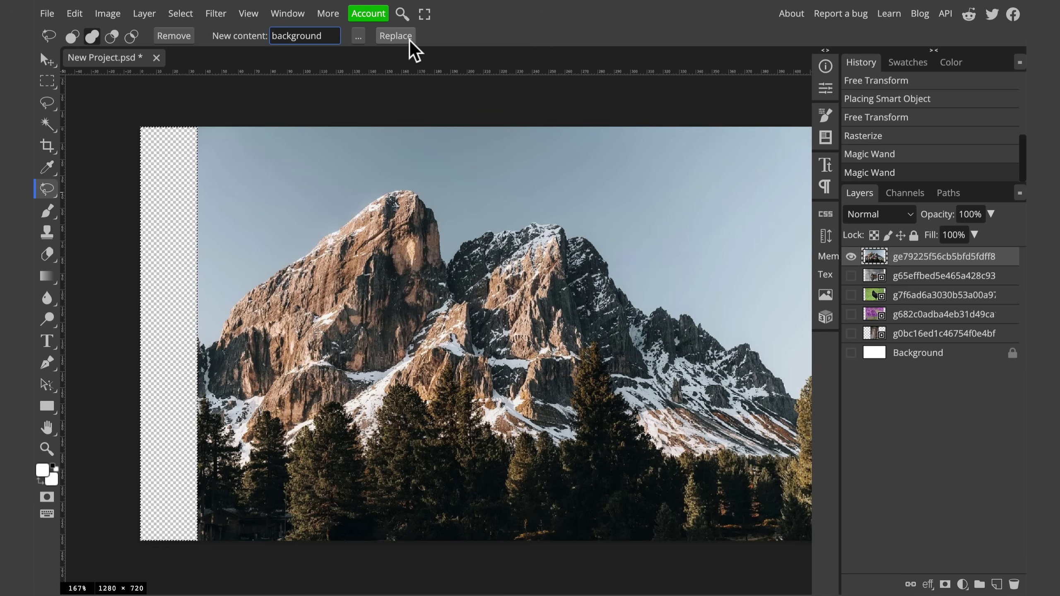
left_click(396, 42)
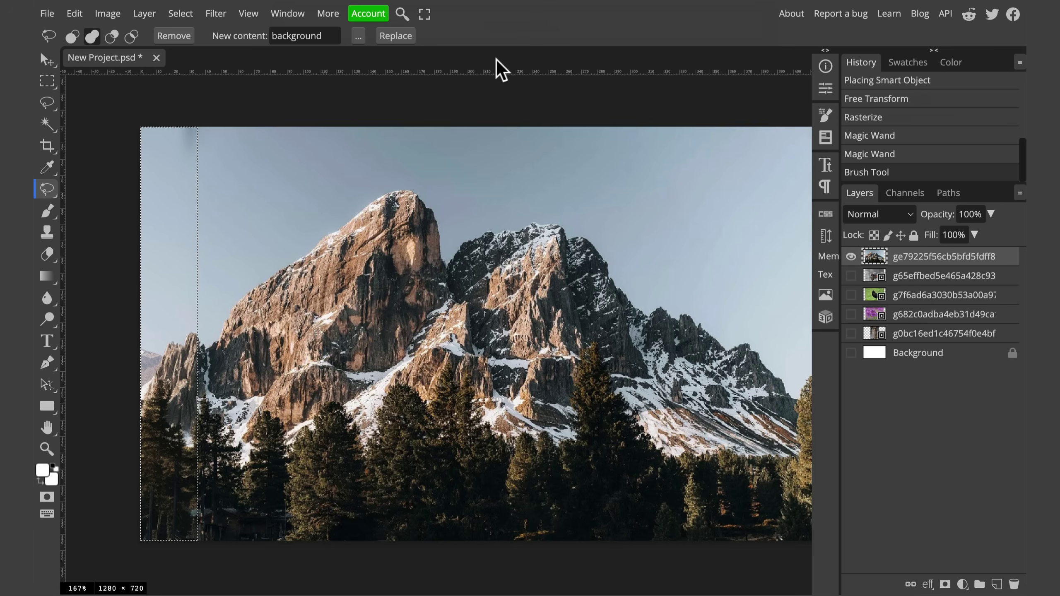
Step: Deselect, zoom in to inspect the generated left fill, then undo it
key("ctrl+d")
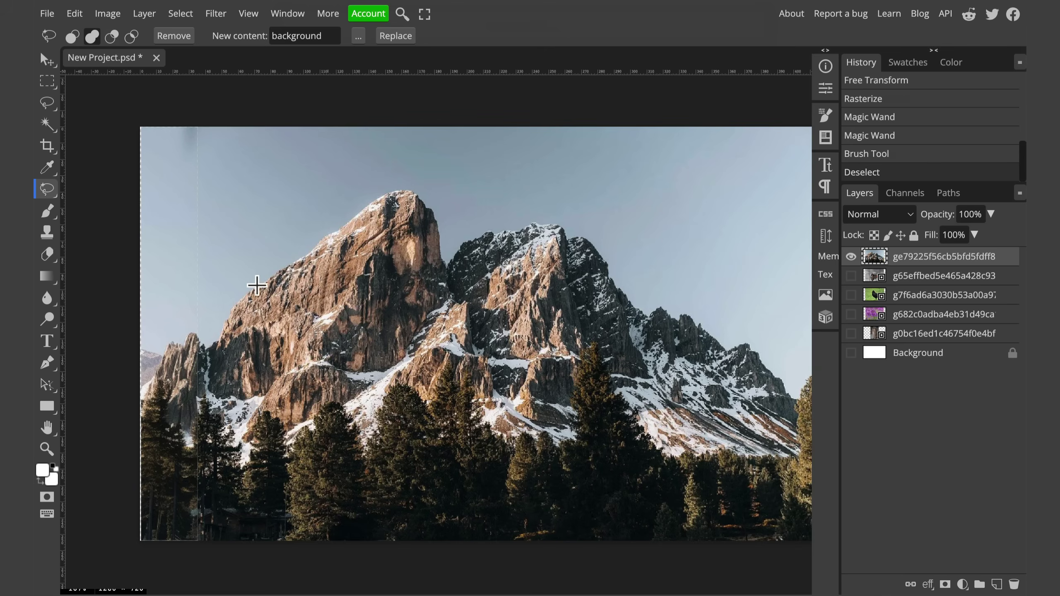
scroll(257, 285, "up", 5)
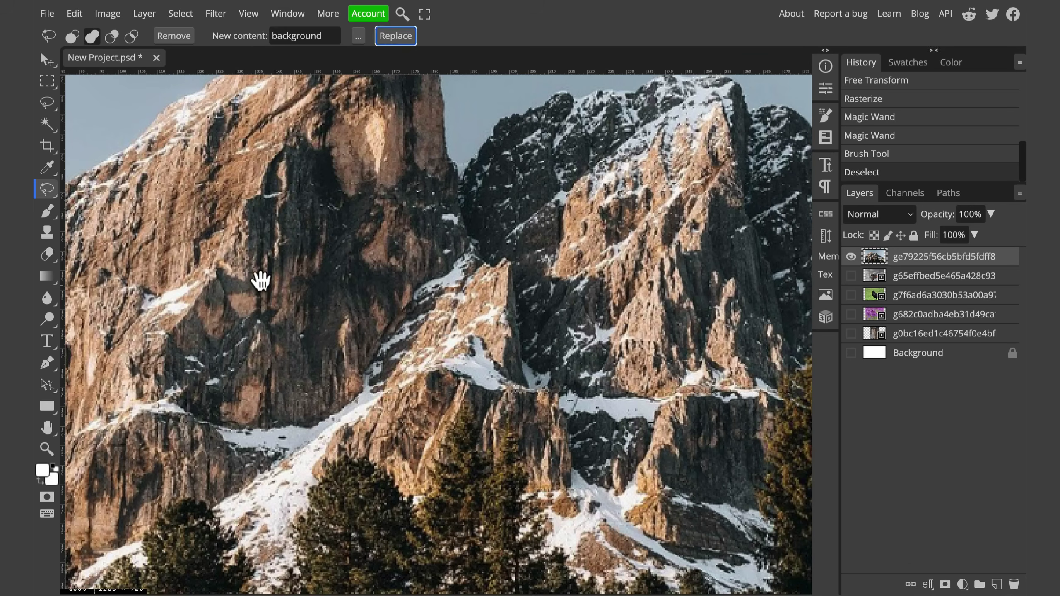
left_click_drag(261, 281, 716, 287)
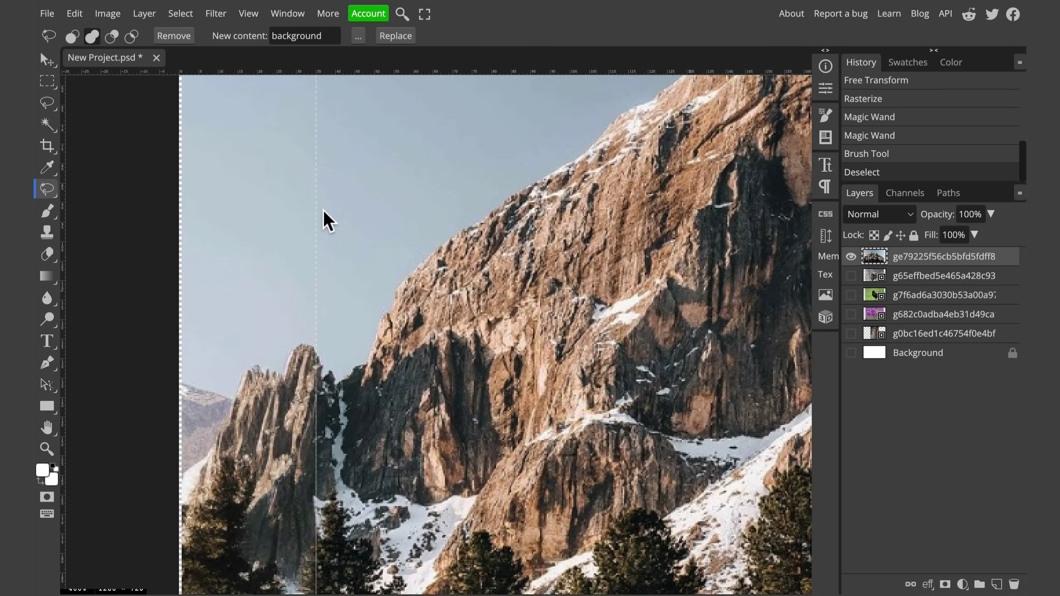
scroll(328, 221, "down", 3)
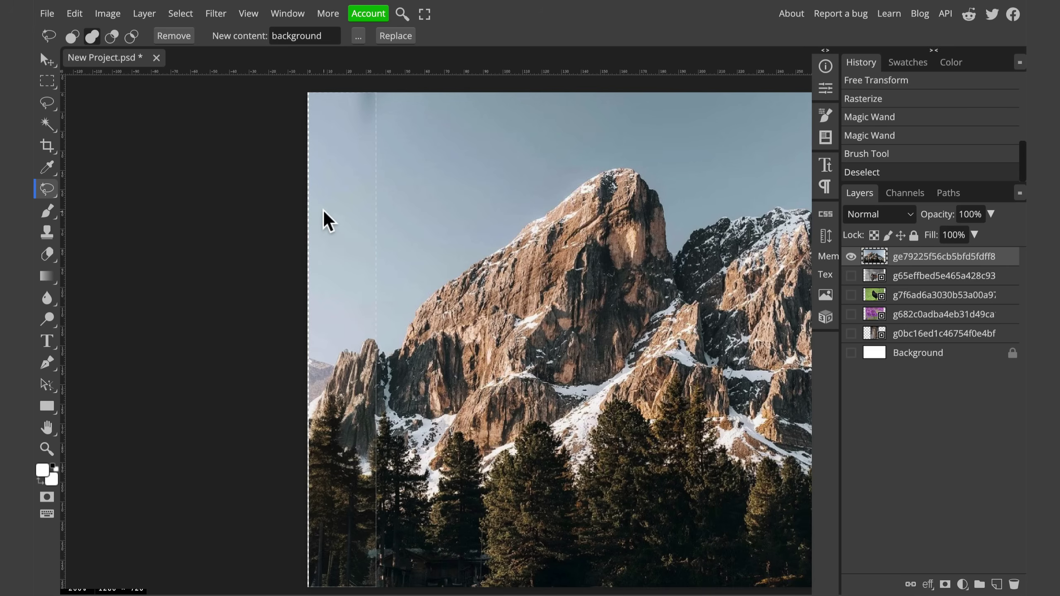
key("ctrl+z")
key("ctrl+z")
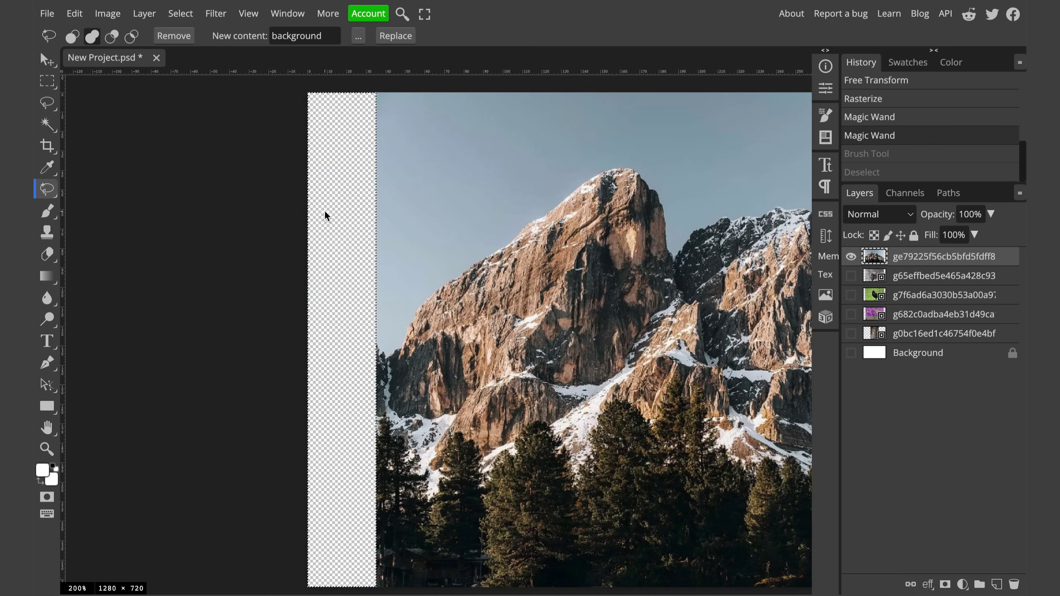
Step: Draw a rectangular selection over the empty left strip and generate background with Magic Replace
key("ctrl+d")
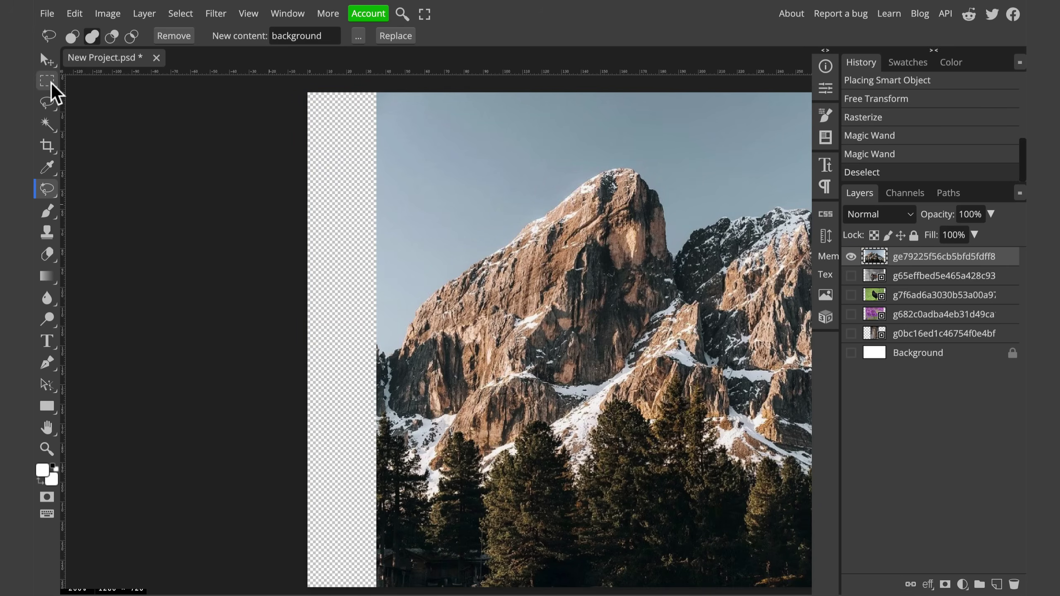
left_click(47, 81)
left_click_drag(284, 87, 378, 575)
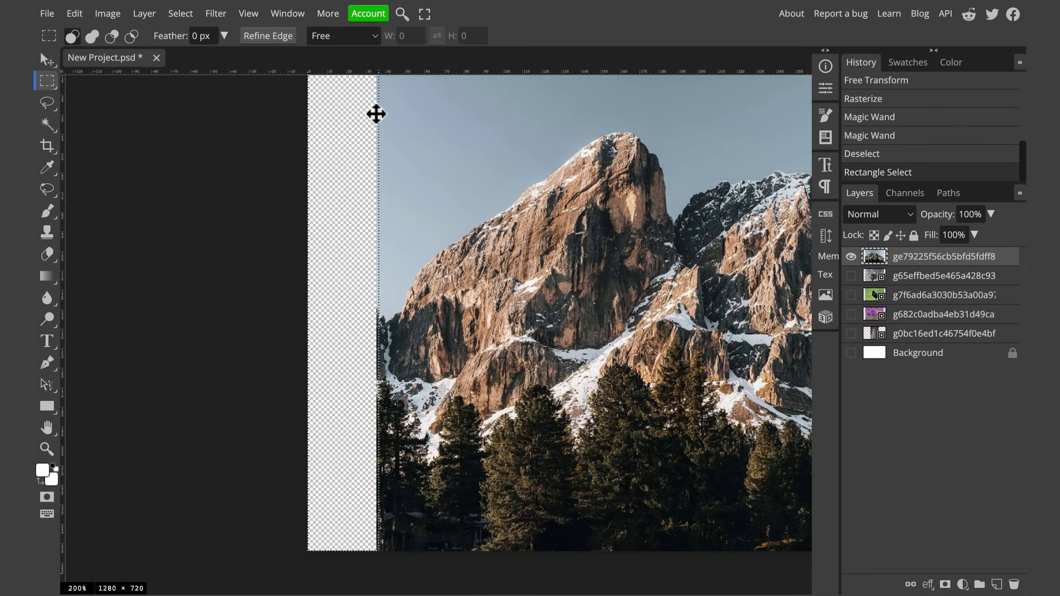
left_click(51, 187)
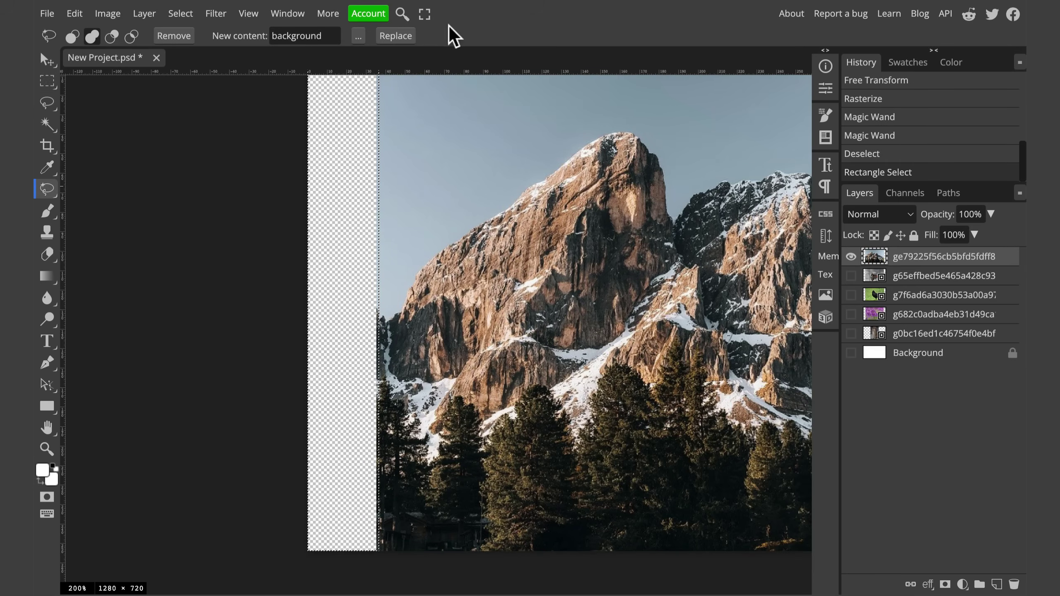
left_click(393, 36)
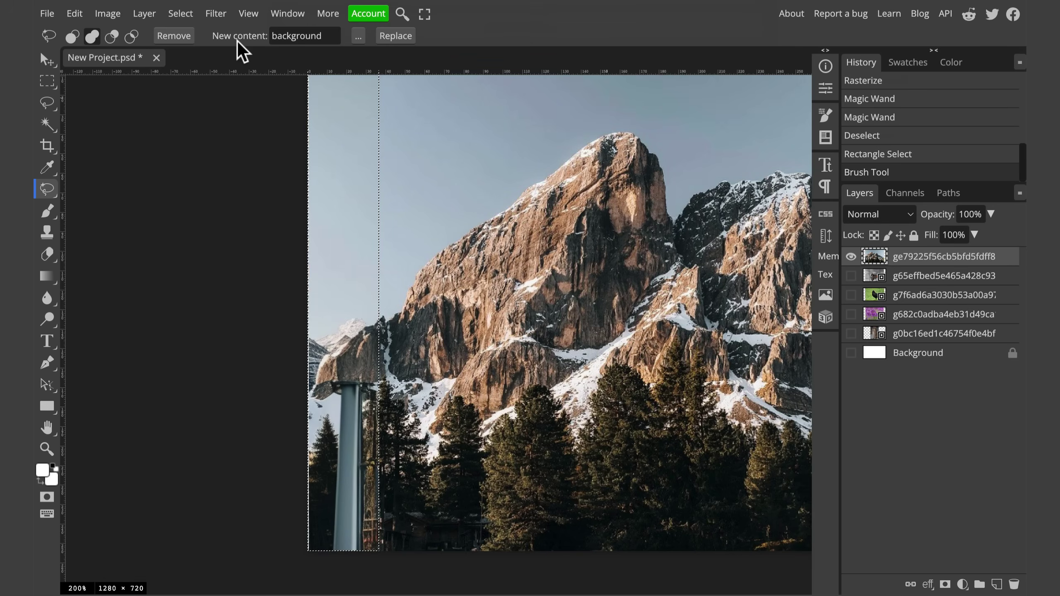
Step: Regenerate the left-strip fill twice, ending with snowy slopes, pine trees and a cabin
scroll(433, 208, "up", 2)
scroll(431, 208, "down", 3)
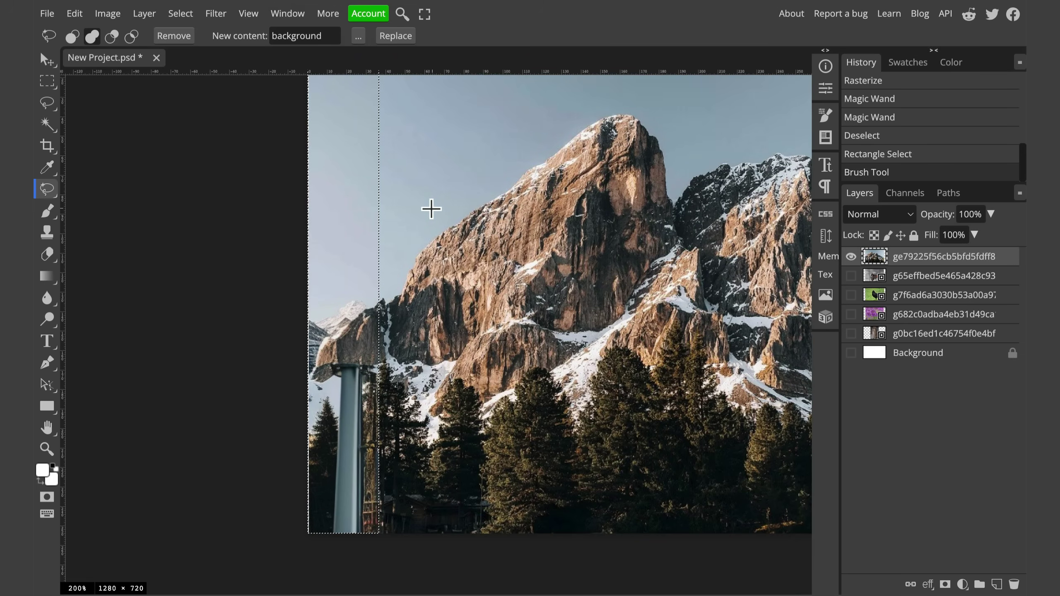
scroll(431, 208, "down", 1)
left_click(398, 37)
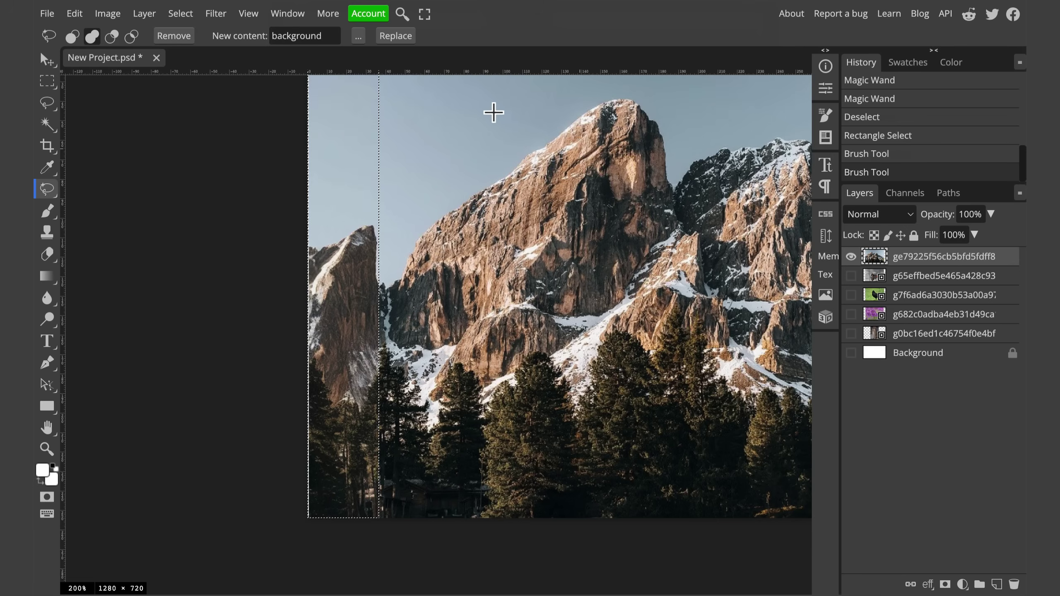
left_click(412, 36)
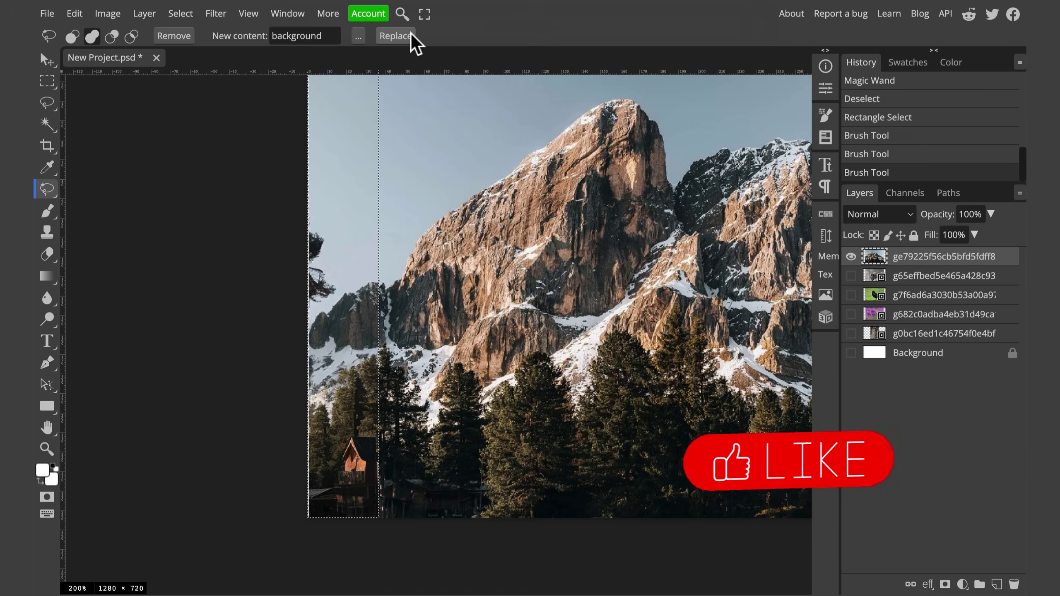
Step: Select the cabin at the lower left and replace it with generated pine trees via Magic Replace
key("ctrl+d")
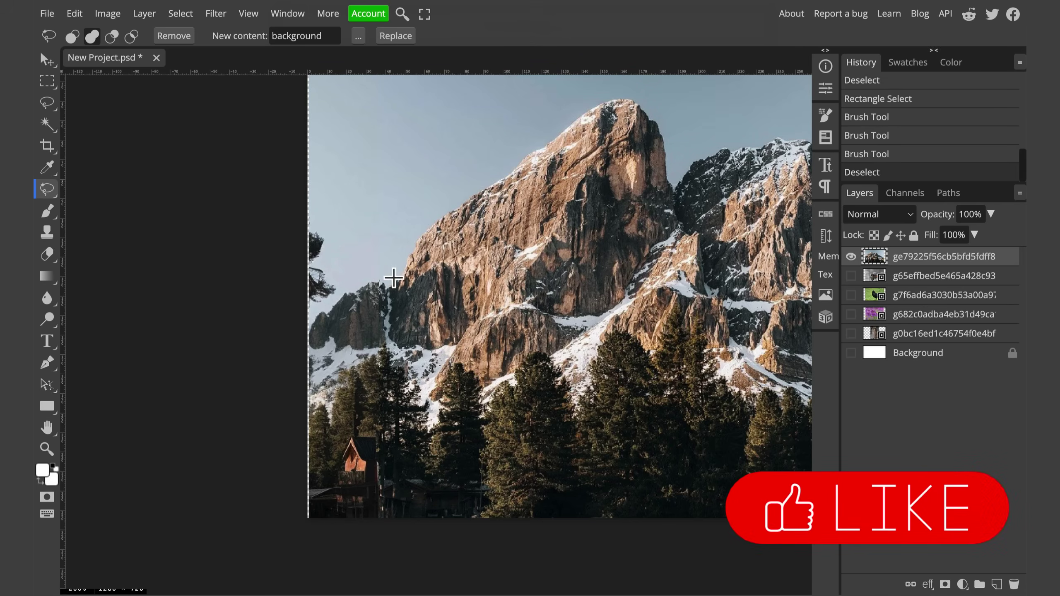
scroll(385, 252, "up", 3)
scroll(386, 263, "down", 5)
left_click(48, 83)
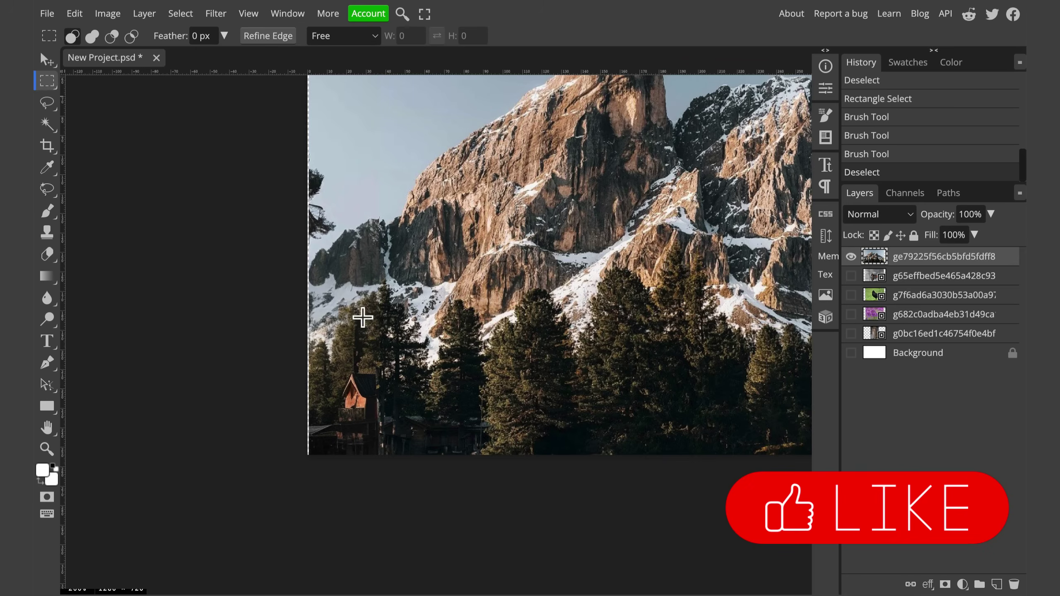
left_click_drag(328, 290, 431, 485)
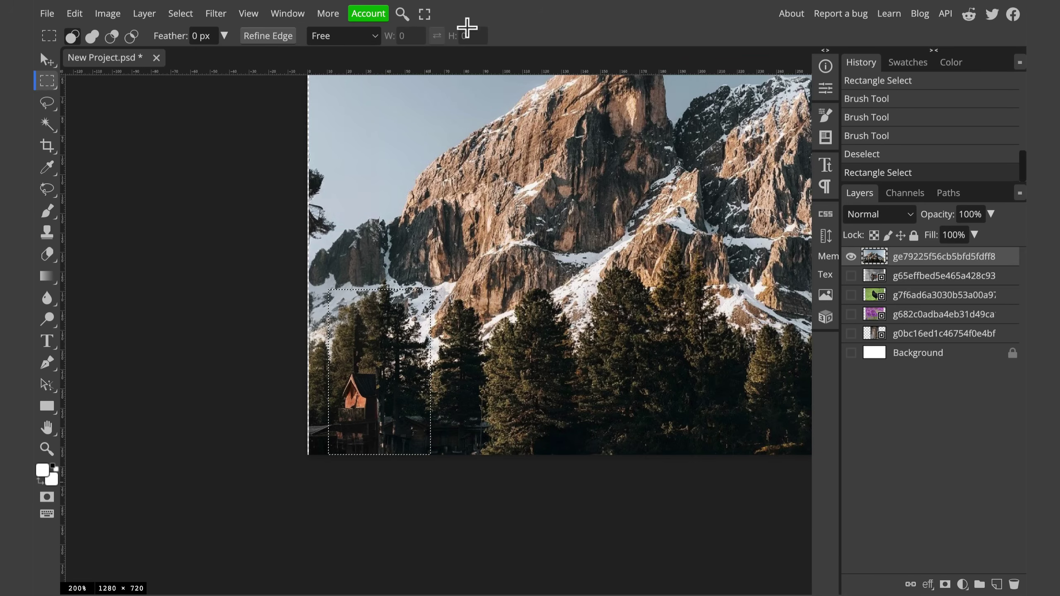
left_click(53, 190)
left_click(407, 37)
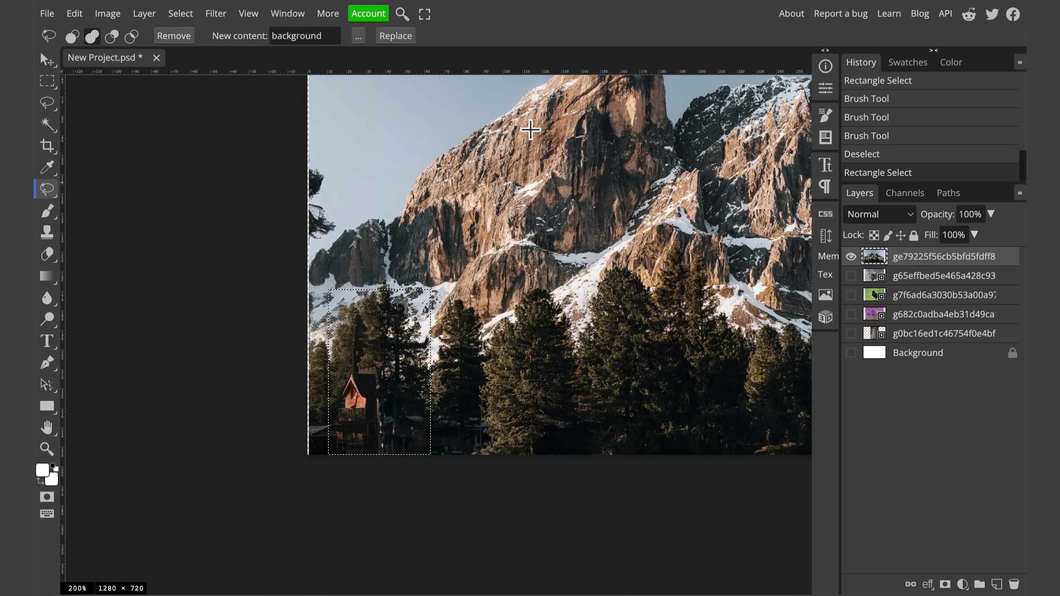
left_click(329, 34)
key("Return")
left_click(318, 36)
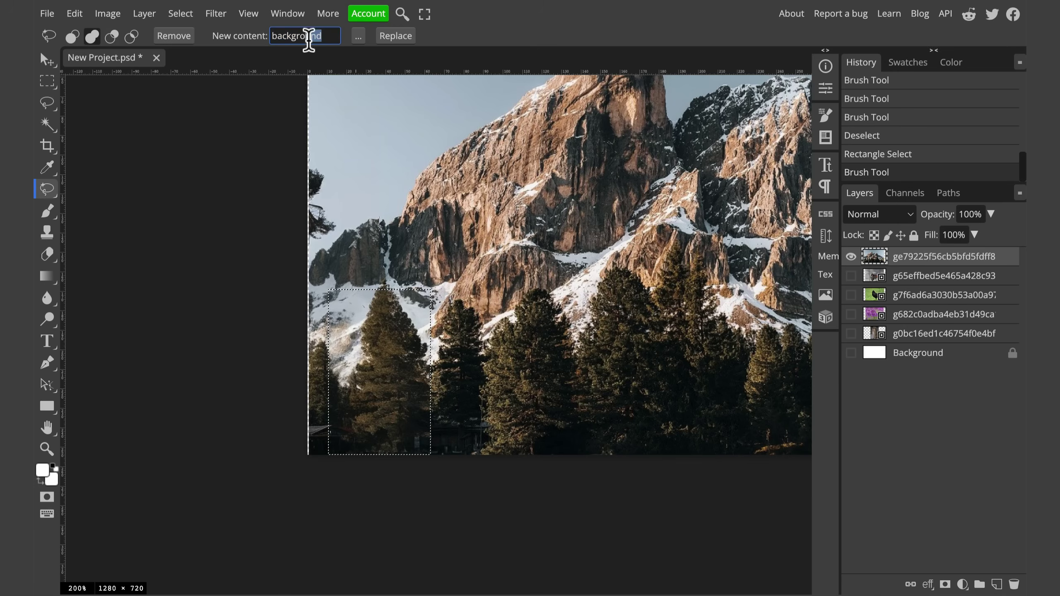
Step: Clear the selection, scroll right, and rectangle-select the empty strip on the mountain photo's right edge
left_click(52, 63)
key("ctrl+d")
scroll(326, 218, "up", 4)
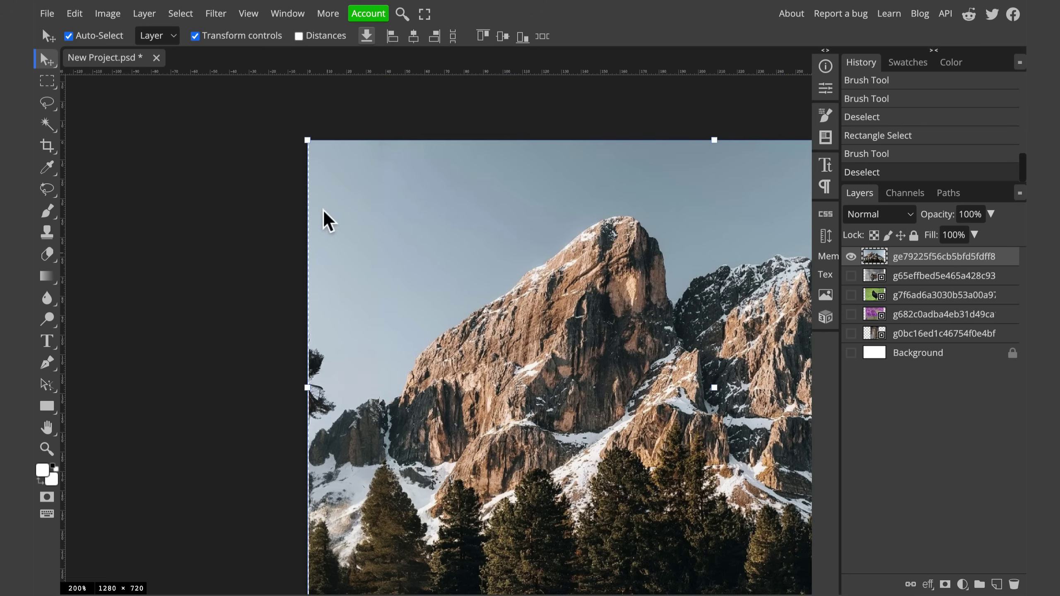
scroll(425, 401, "up", 2)
scroll(426, 398, "down", 5)
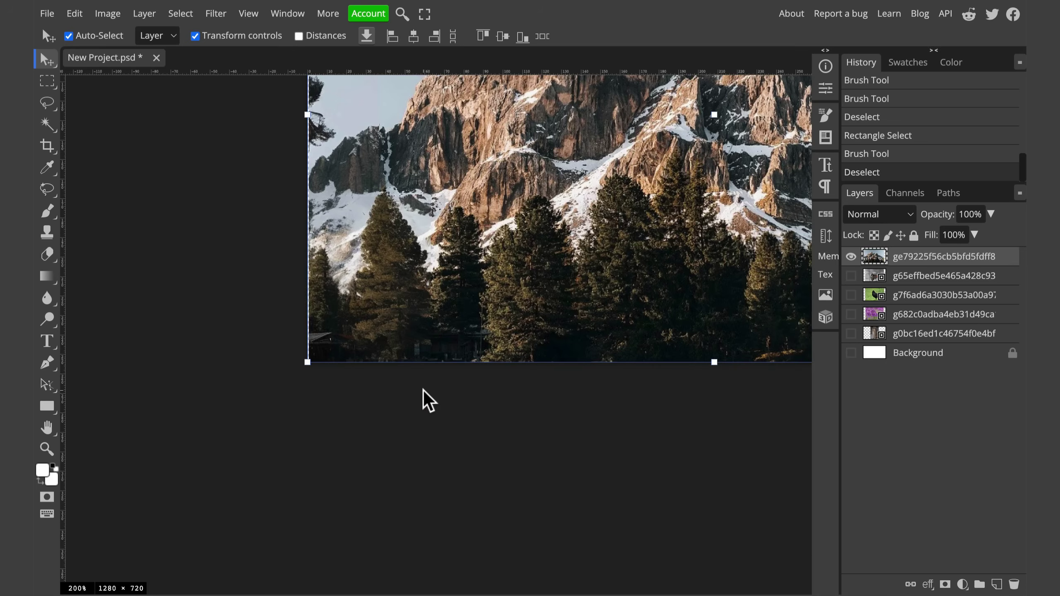
scroll(426, 398, "up", 5)
scroll(432, 391, "down", 2)
scroll(549, 355, "right", 10)
scroll(487, 359, "right", 2)
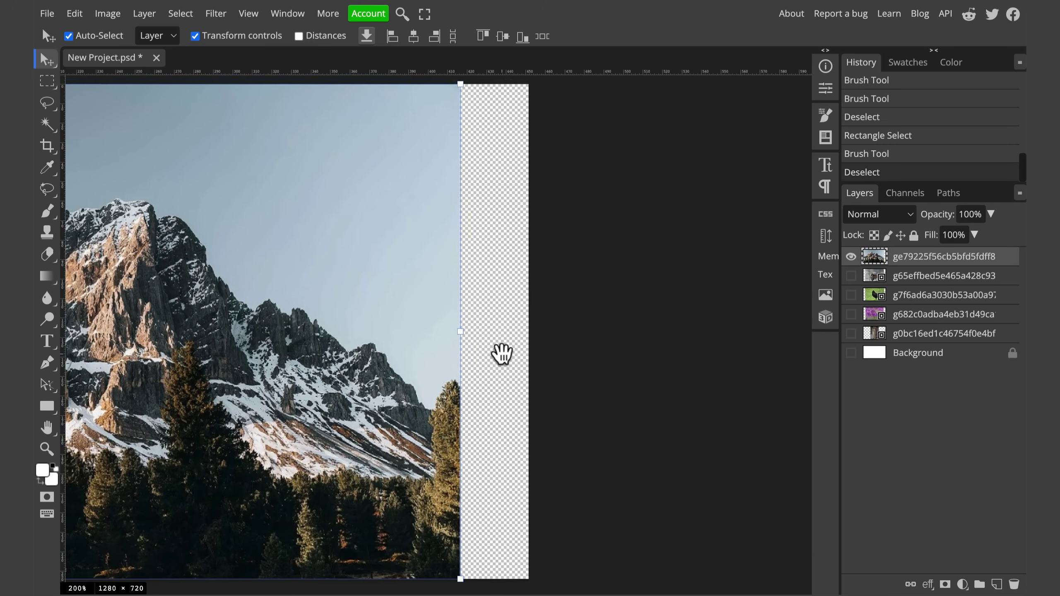
left_click(48, 82)
left_click_drag(562, 84, 440, 581)
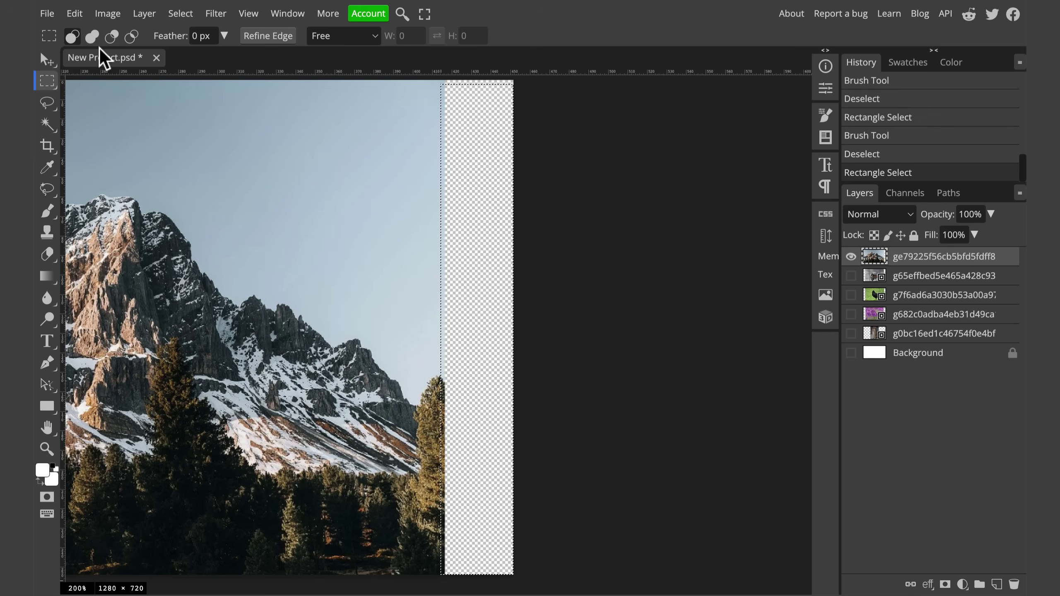
Step: Fill the right-strip selection using Edit > Fill with Content Aware as the source
left_click(74, 13)
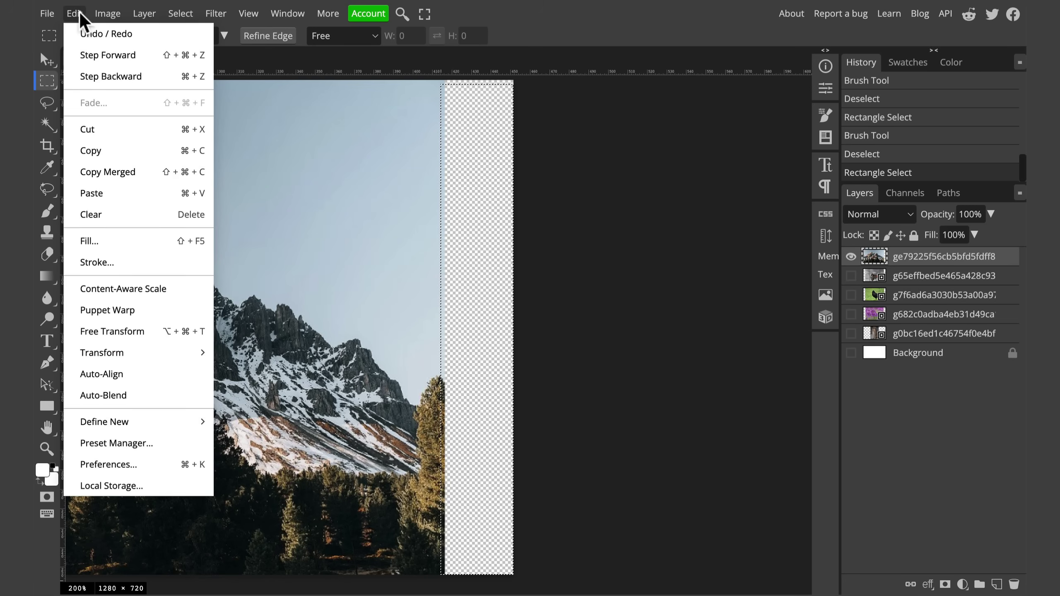
left_click(131, 242)
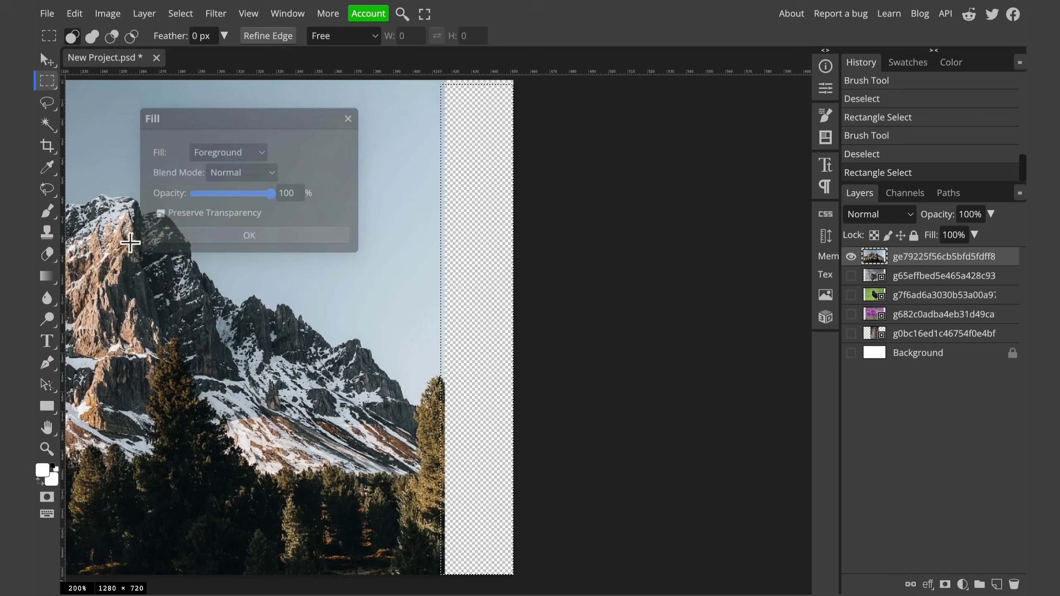
left_click(226, 145)
left_click(236, 275)
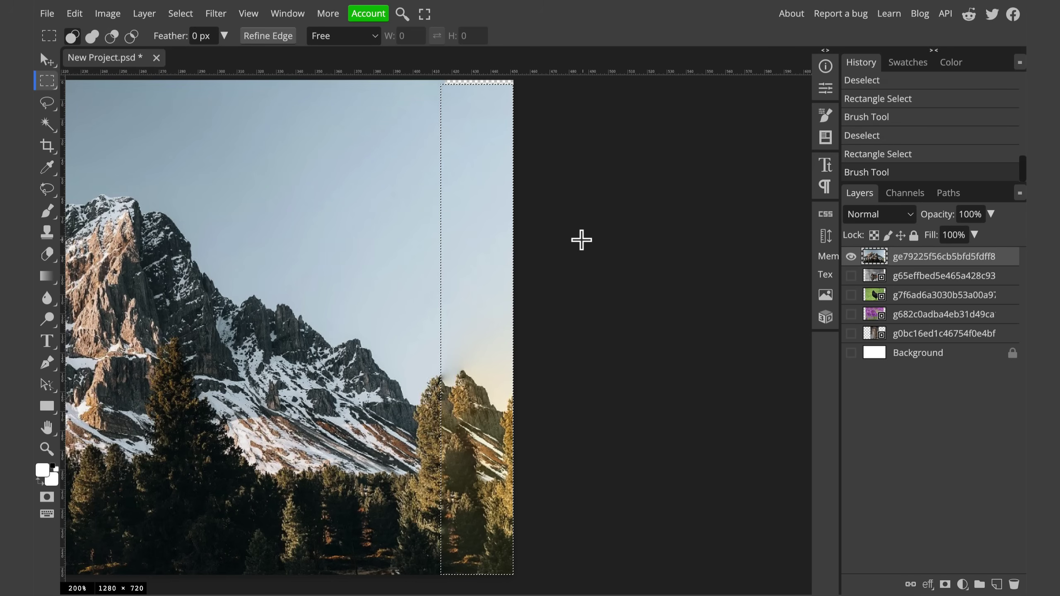
scroll(581, 240, "down", 2)
Step: Deselect, pan and zoom to inspect the content-aware fill, then undo it
key("ctrl+d")
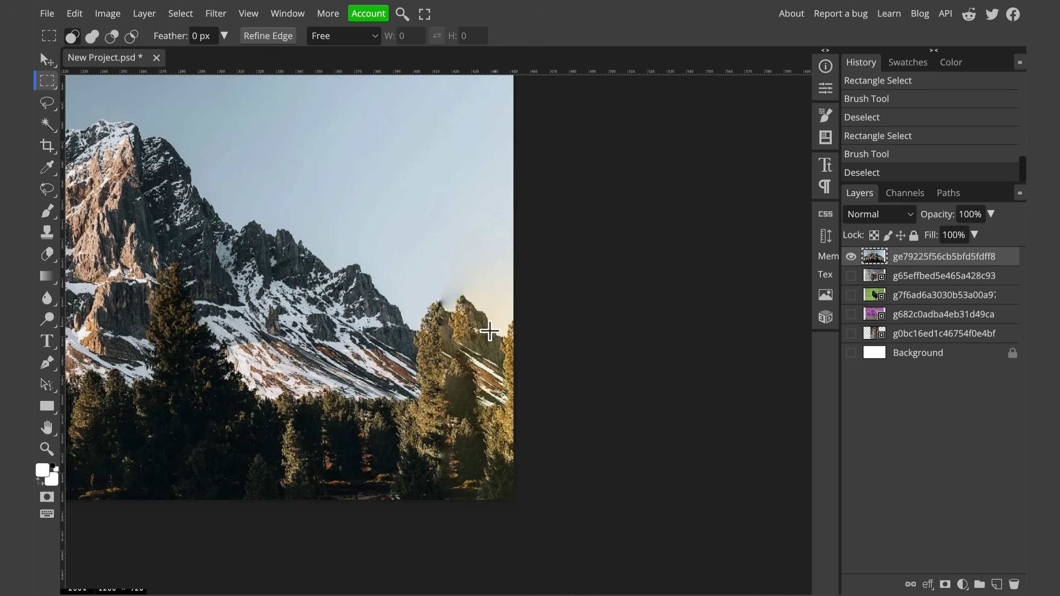
scroll(494, 317, "left", 3)
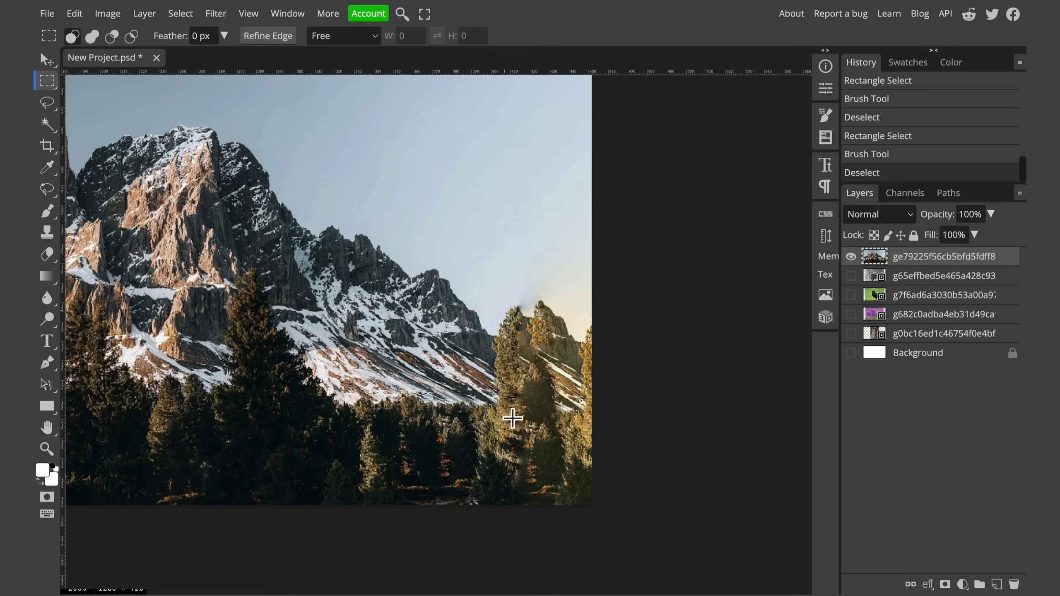
left_click_drag(434, 274, 577, 218)
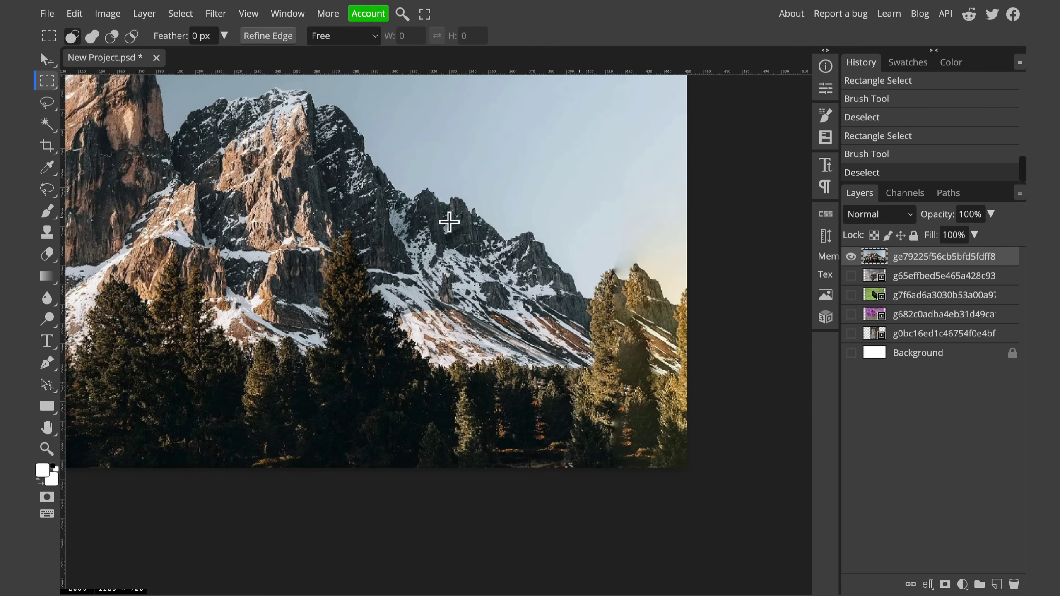
scroll(464, 246, "up", 1)
scroll(651, 251, "up", 1)
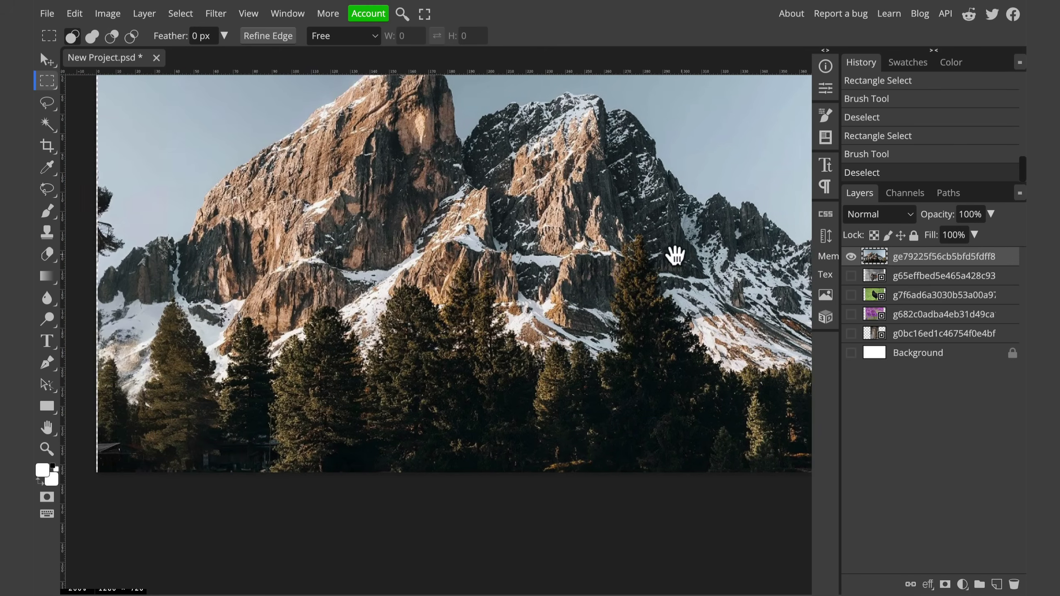
scroll(374, 284, "up", 1)
scroll(557, 350, "up", 2)
scroll(557, 350, "right", 5)
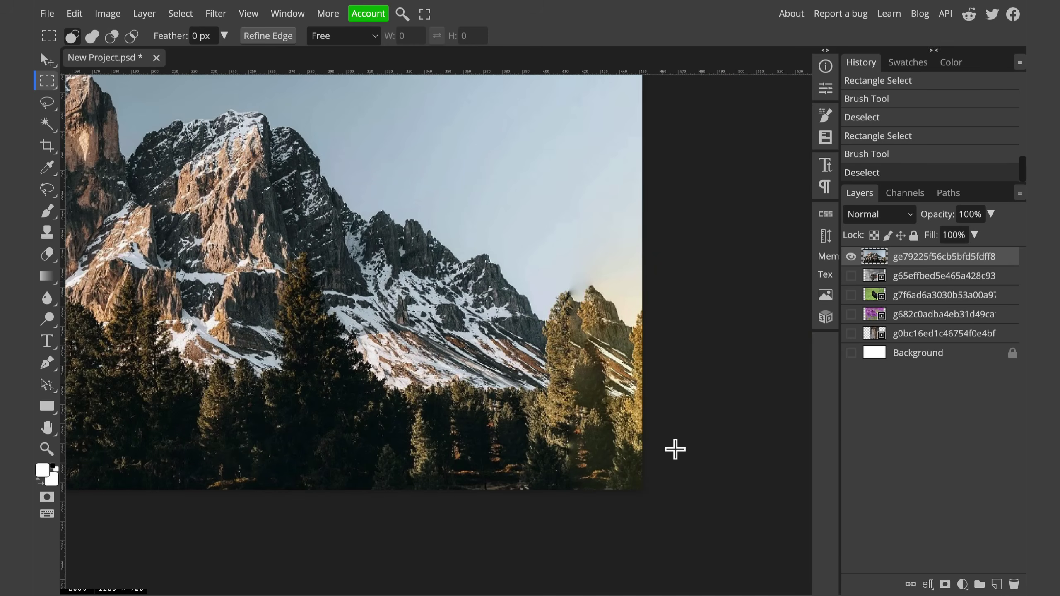
key("ctrl+z")
key("ctrl+z")
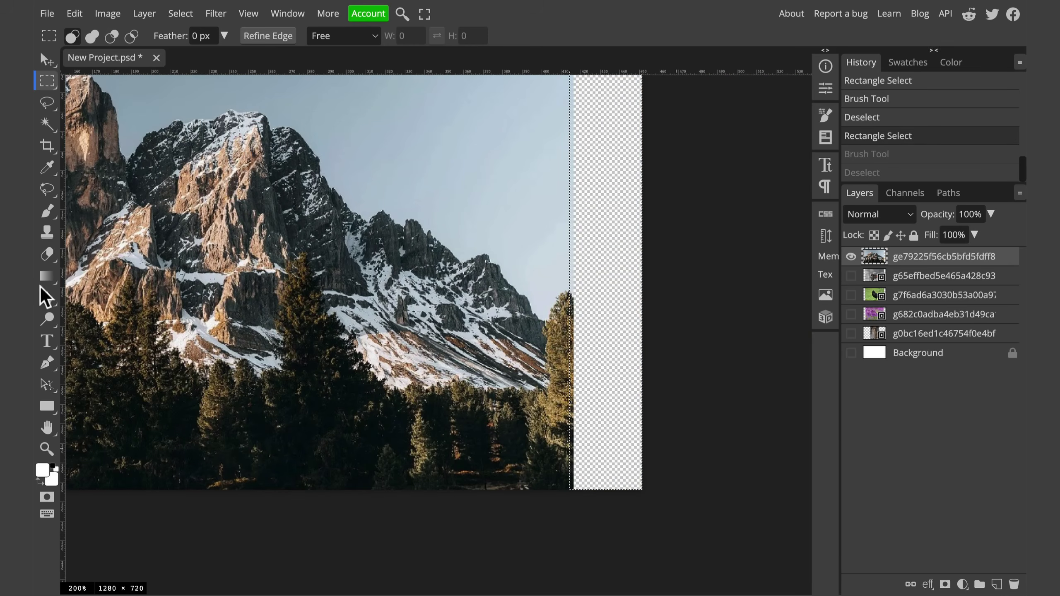
left_click(55, 186)
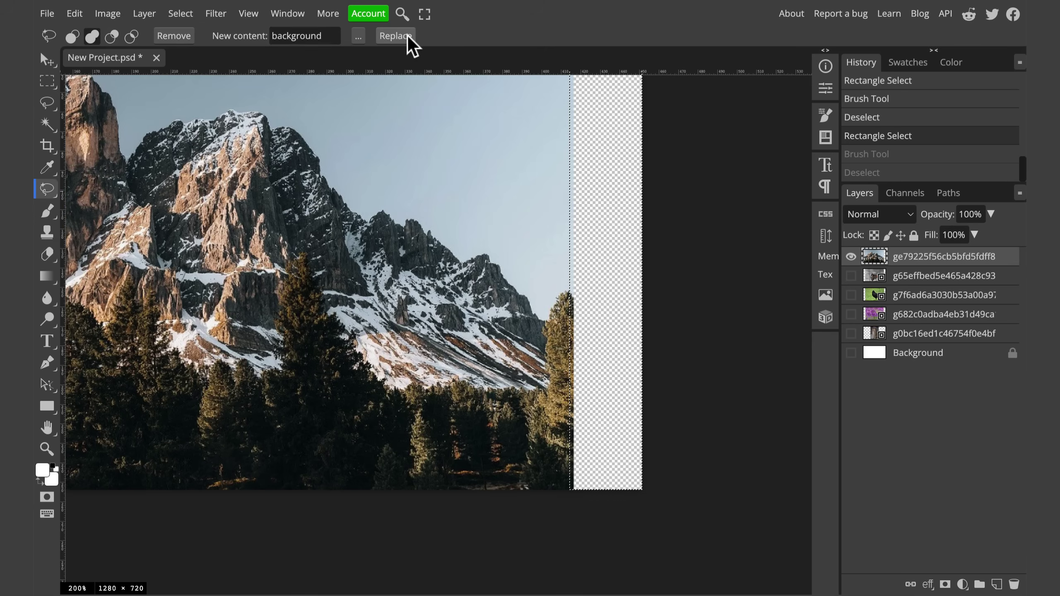
left_click(394, 36)
key("ctrl+shift+z")
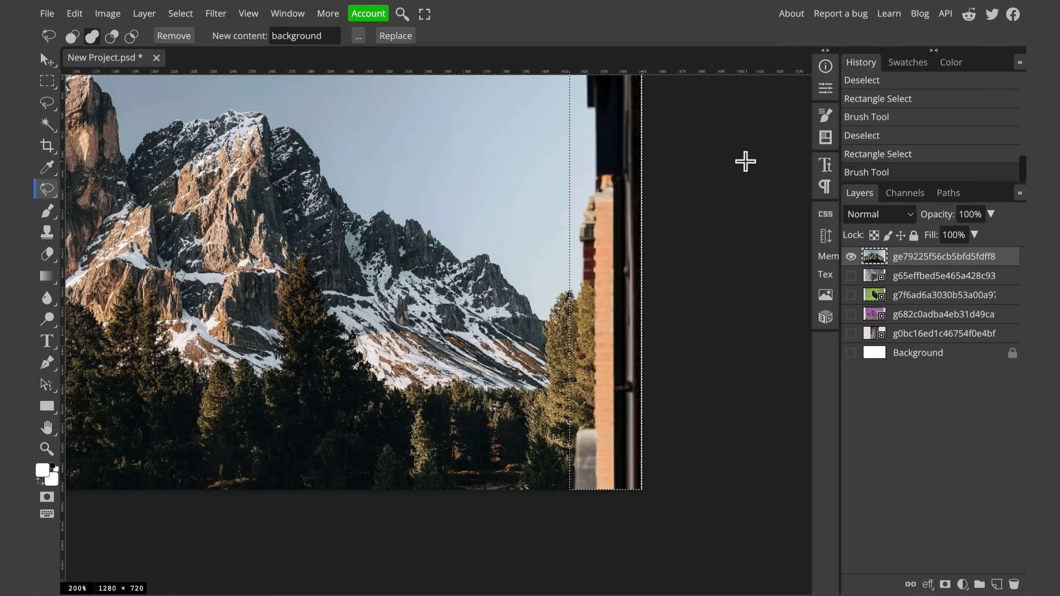
scroll(632, 338, "up", 7)
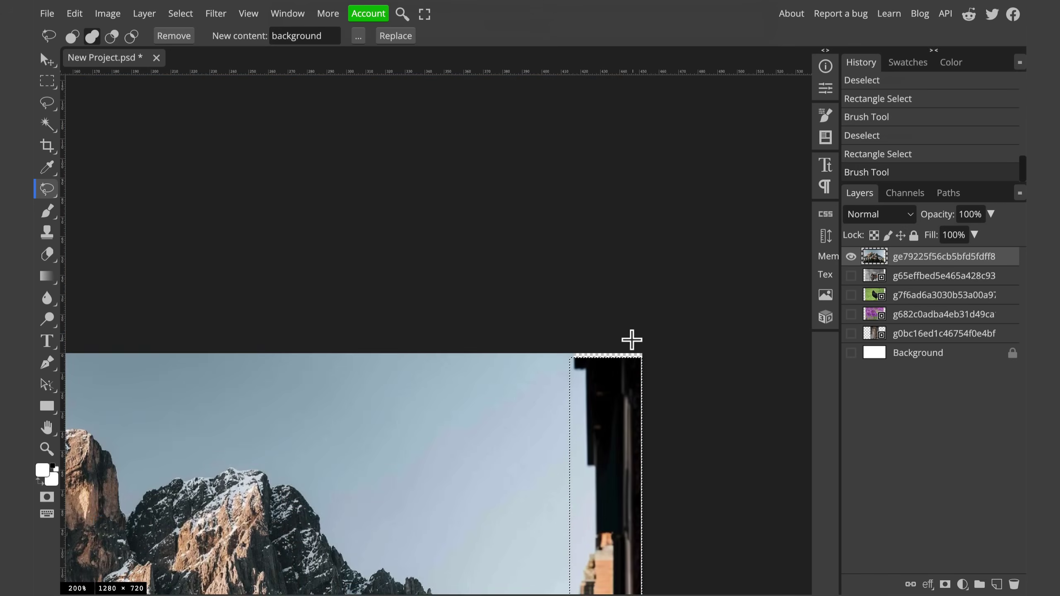
scroll(600, 288, "down", 5)
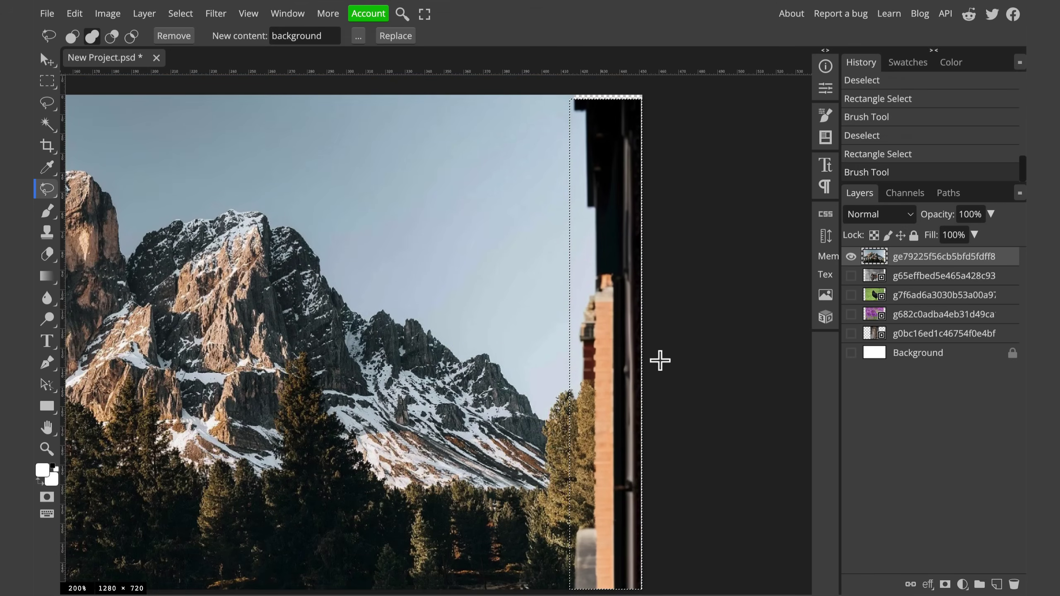
scroll(658, 369, "down", 5)
scroll(592, 335, "up", 1)
scroll(541, 236, "up", 3)
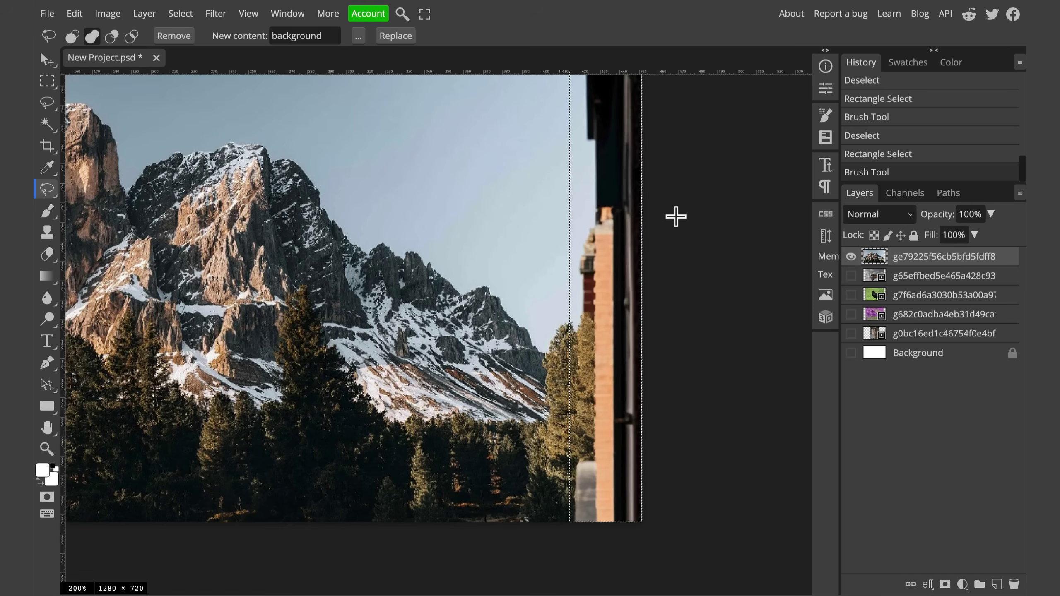
left_click(407, 36)
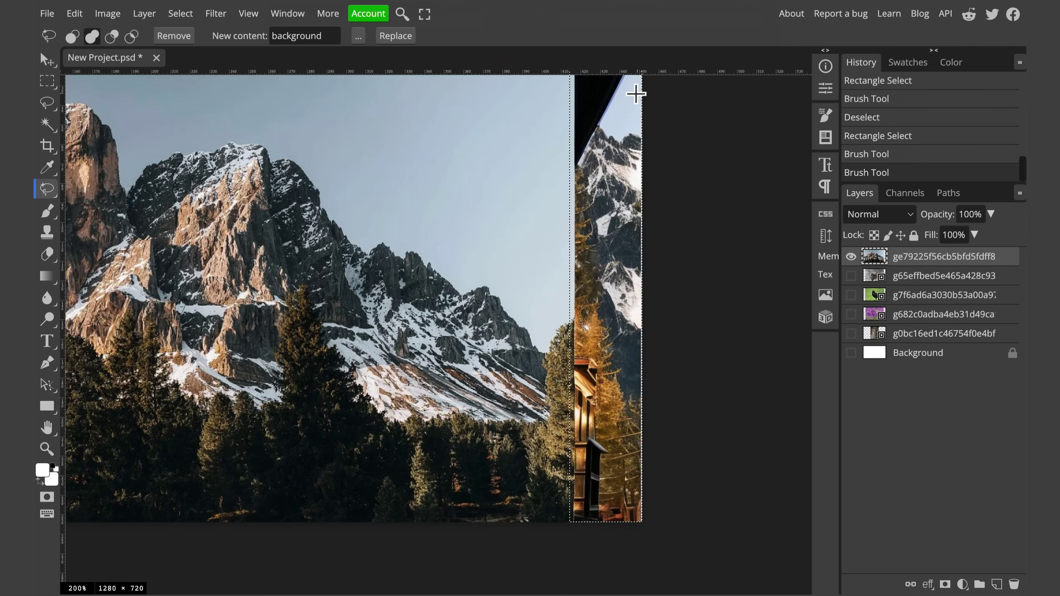
Step: Undo both earlier generated fills in the strip and zoom out to see the whole mountain photo
key("ctrl+z")
key("ctrl+z")
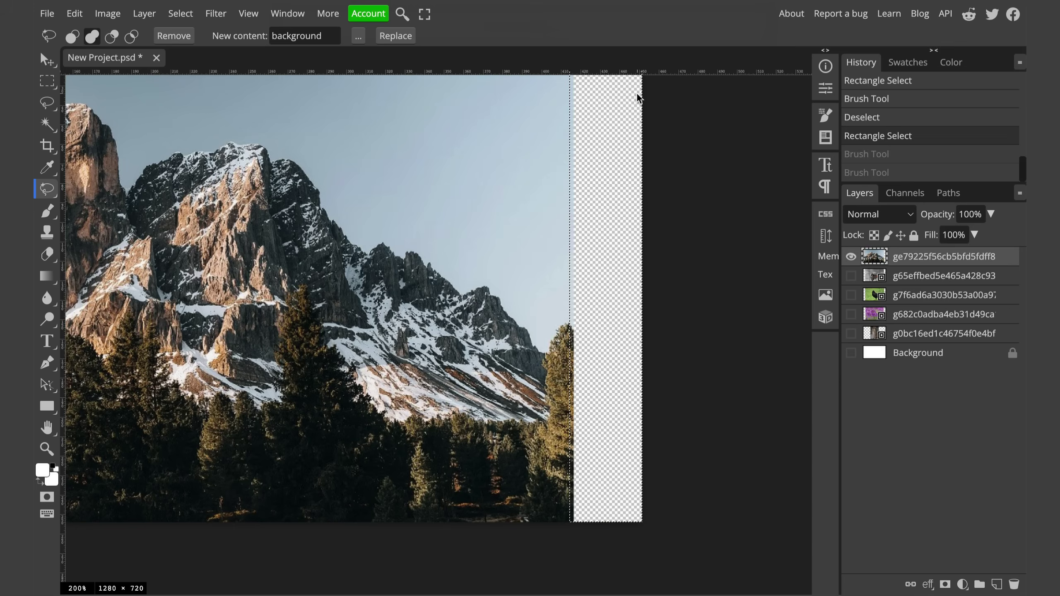
scroll(710, 239, "up", 5)
scroll(702, 241, "down", 4)
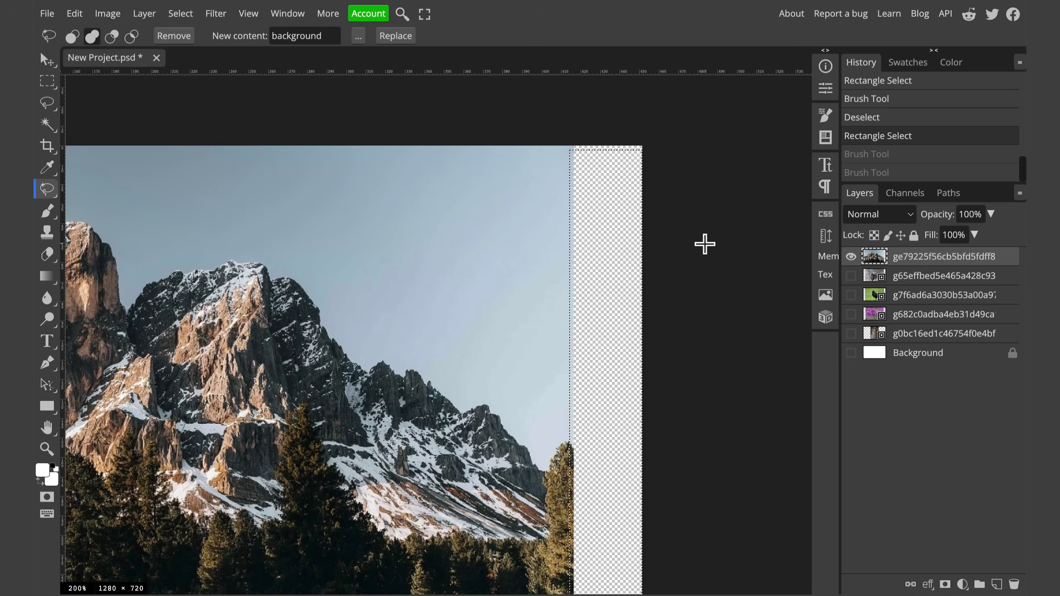
scroll(679, 243, "down", 2)
key("ctrl+1")
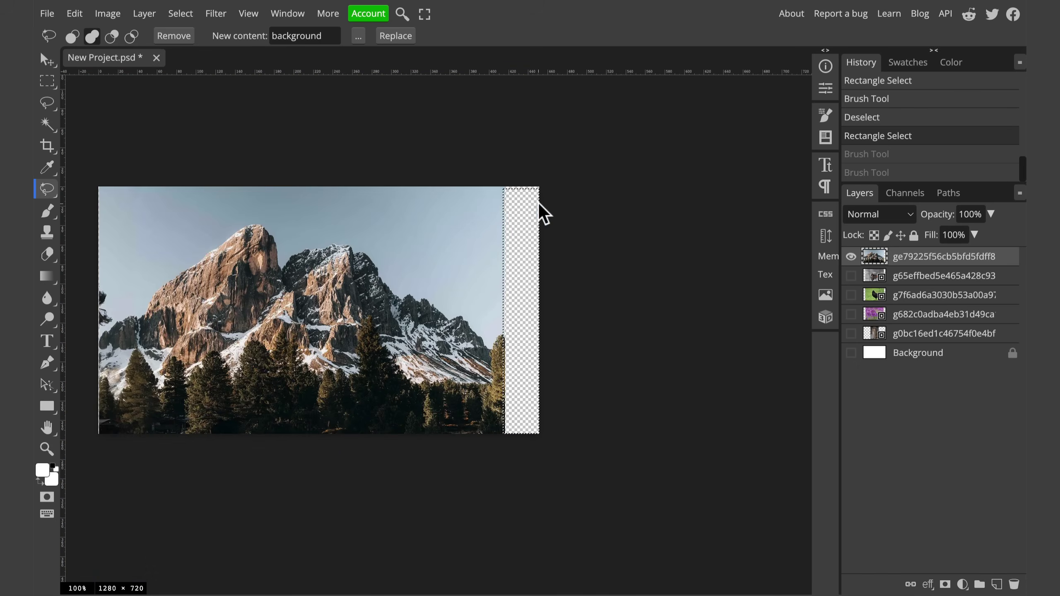
Step: Select the transparent right strip and fill it with Magic Replace, generating sky and pine trees
left_click(47, 80)
left_click_drag(608, 156, 499, 482)
left_click(47, 190)
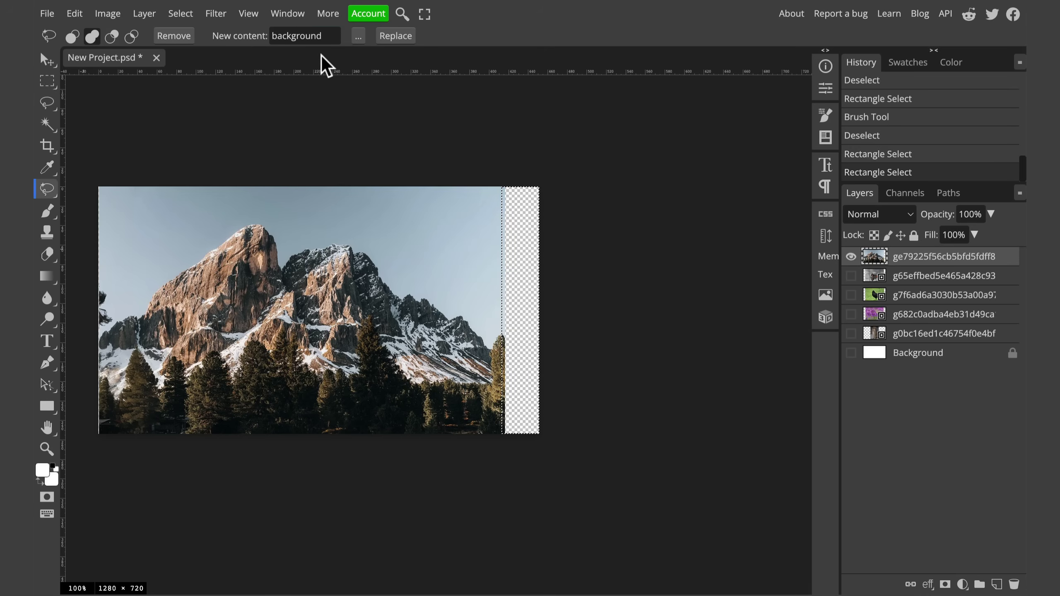
left_click(396, 36)
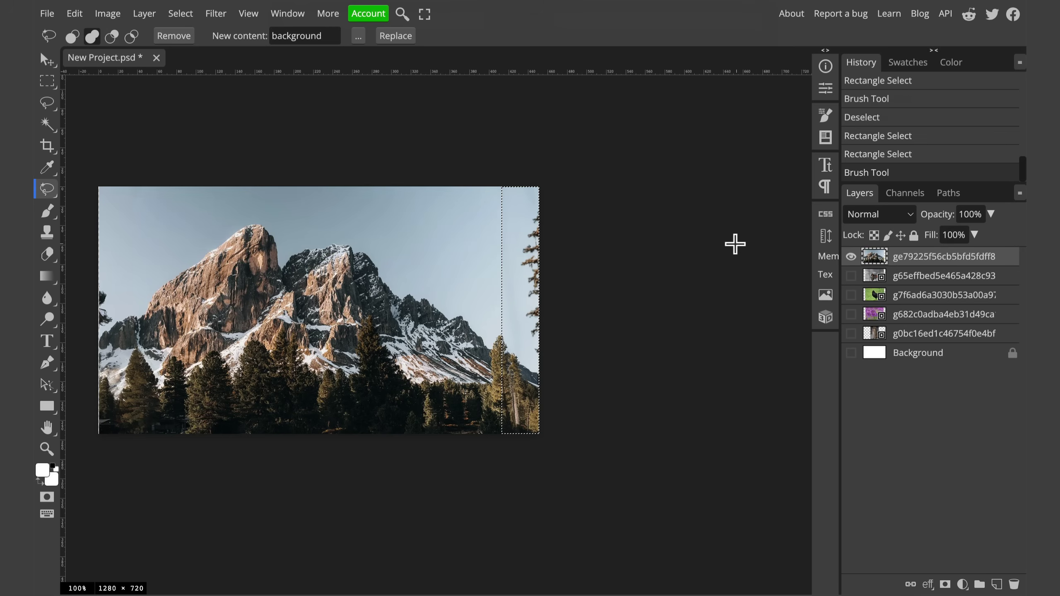
Step: Deselect the filled strip and zoom in and out to inspect the seam at the right edge
left_click(735, 244)
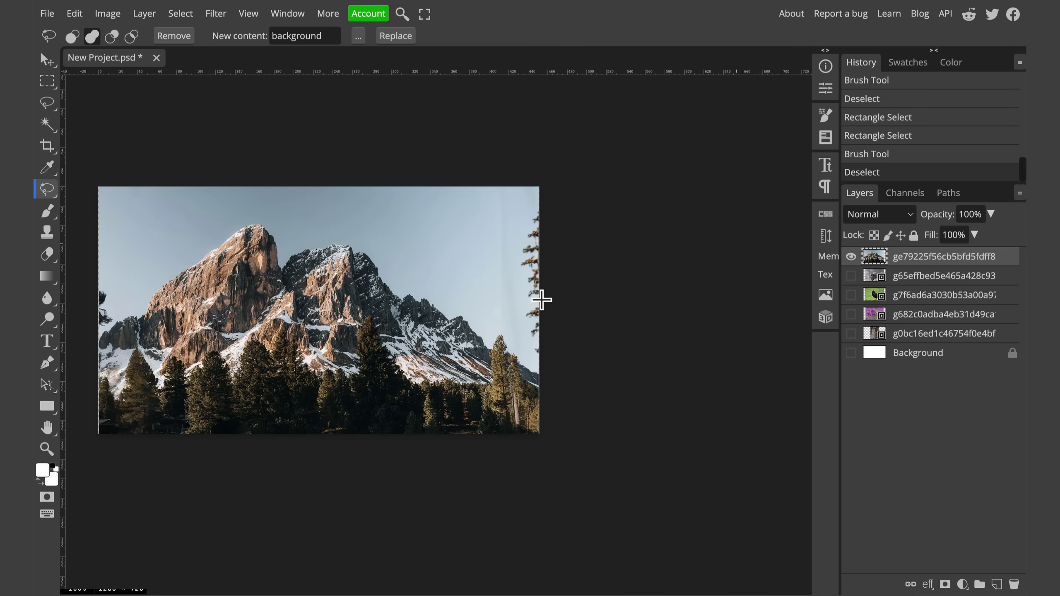
scroll(539, 305, "up", 3)
scroll(538, 304, "up", 2)
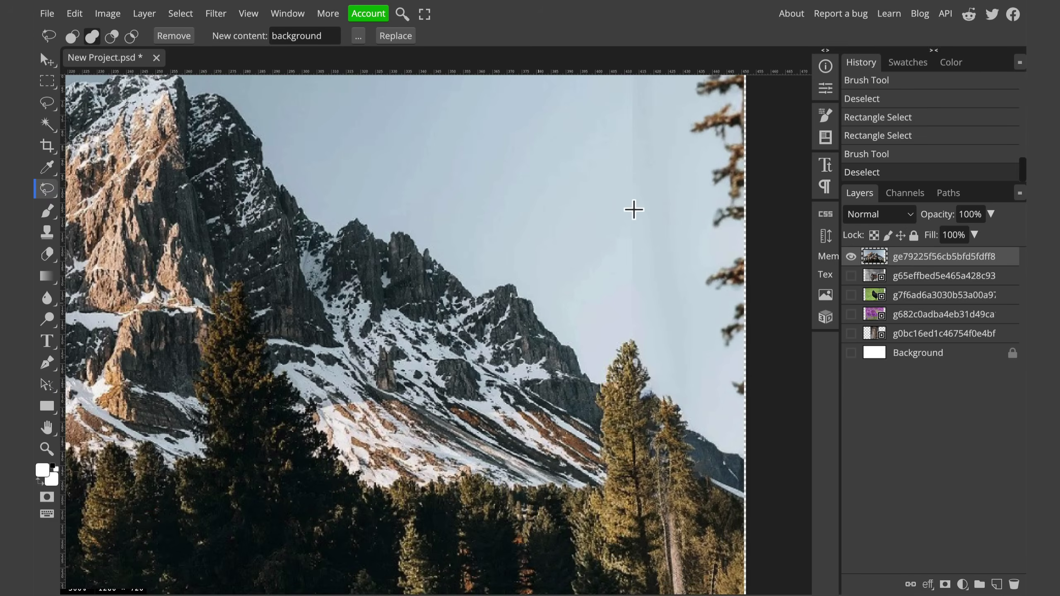
scroll(628, 215, "down", 1)
scroll(573, 265, "up", 4)
scroll(539, 280, "down", 2)
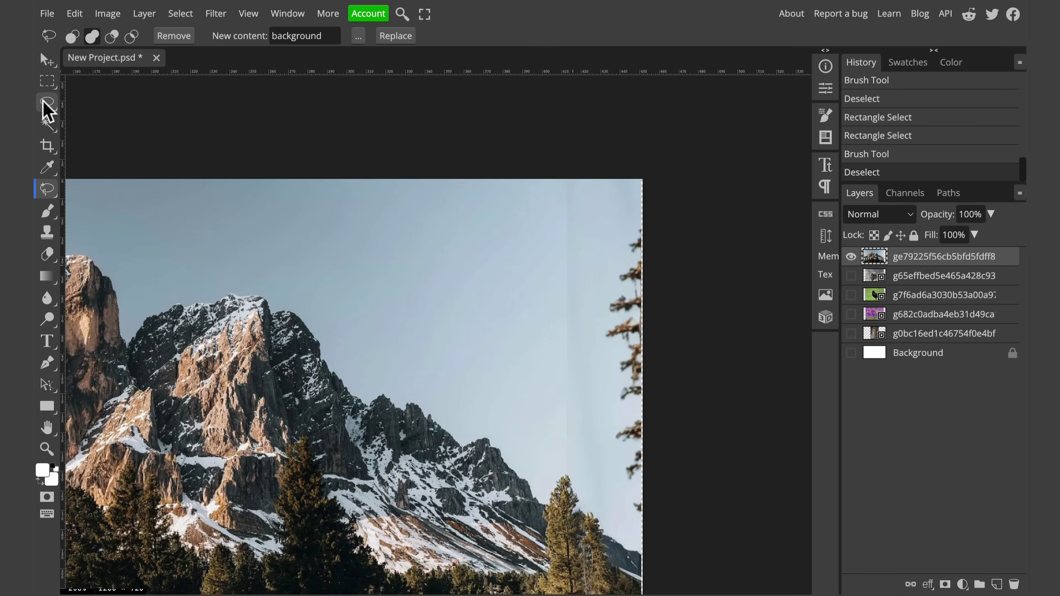
Step: Marquee a thin strip over the sky seam, apply a Content-Aware Fill, then deselect
left_click(46, 80)
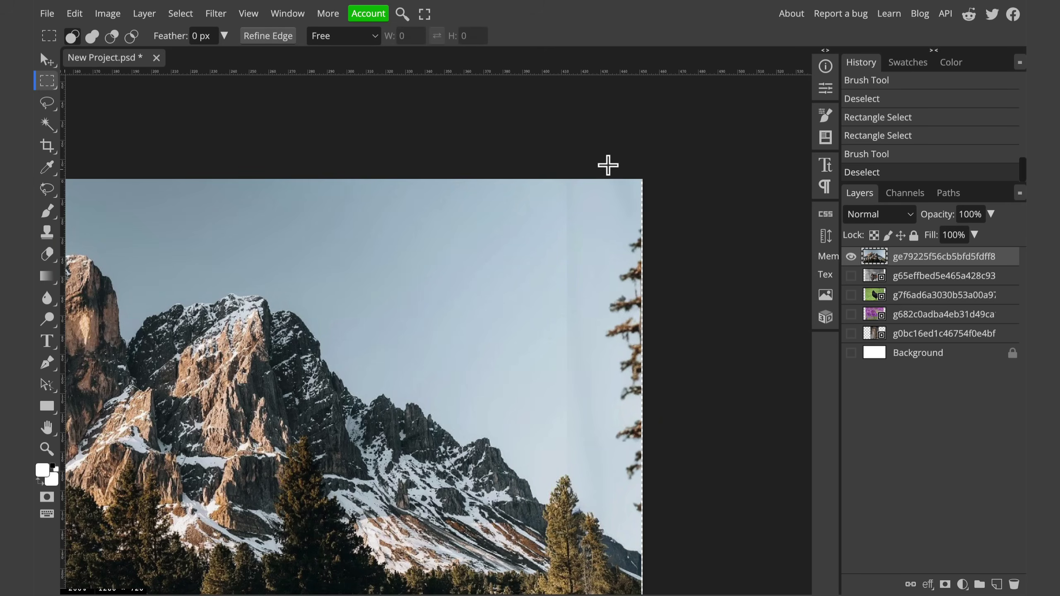
left_click_drag(558, 159, 579, 473)
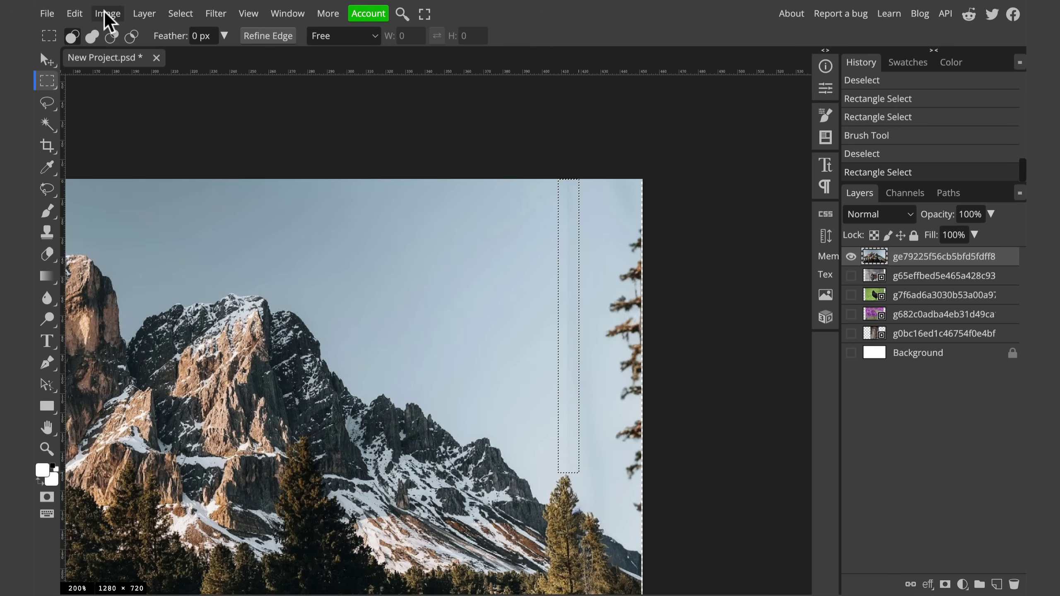
left_click(75, 13)
left_click(136, 245)
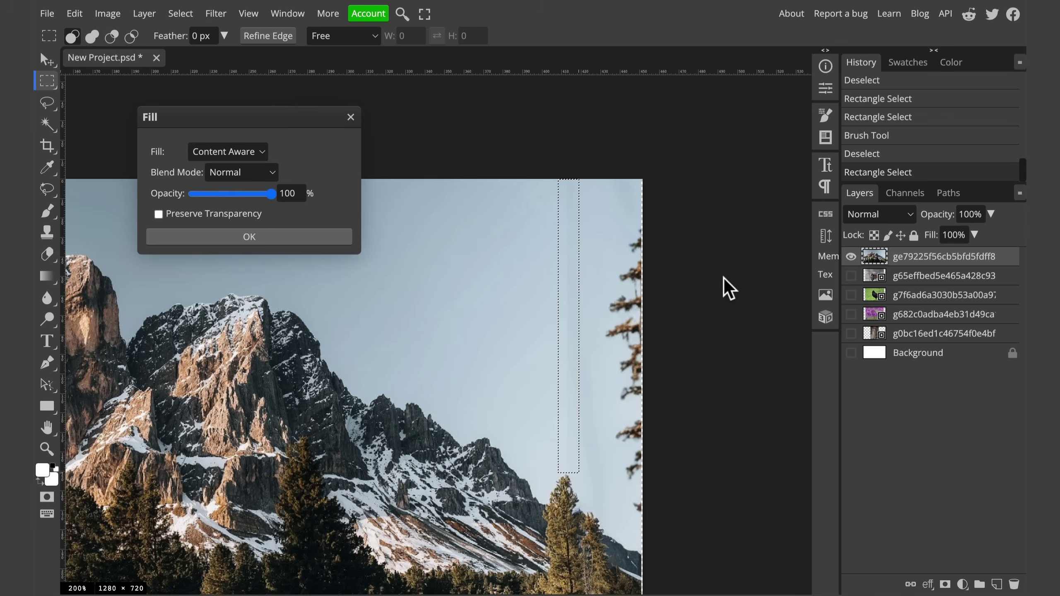
key("Return")
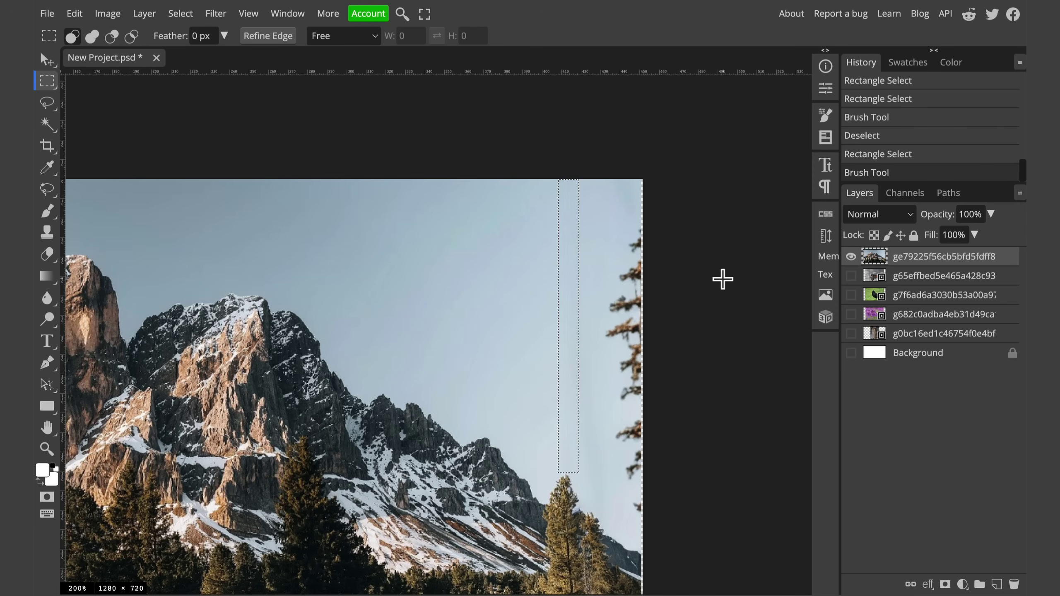
key("ctrl+d")
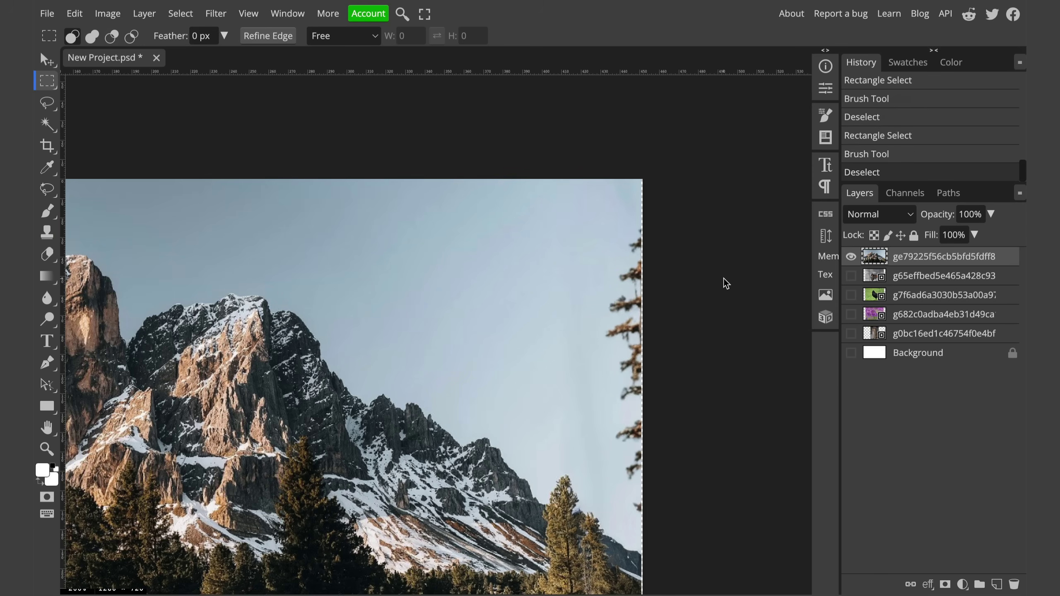
Step: Pan across the mountain photo to check the patched sky and the peaks
scroll(697, 289, "down", 3)
left_click_drag(510, 326, 788, 359)
left_click_drag(620, 213, 373, 313)
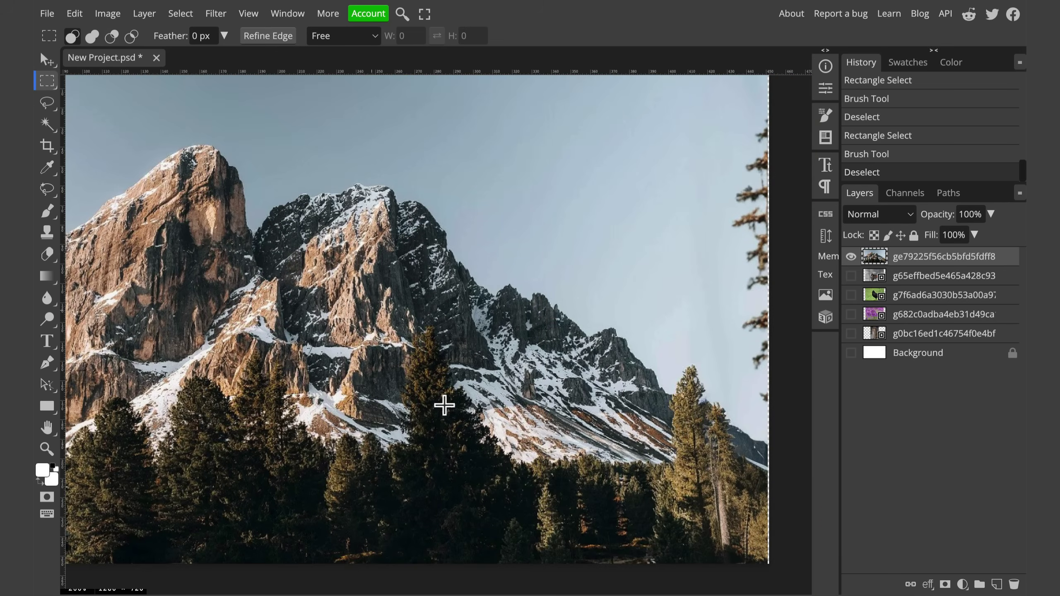
left_click_drag(423, 402, 492, 386)
Step: Hide the mountain layer, then show the grebe layer and make it active
left_click_drag(504, 154, 500, 233)
left_click(851, 257)
left_click(850, 276)
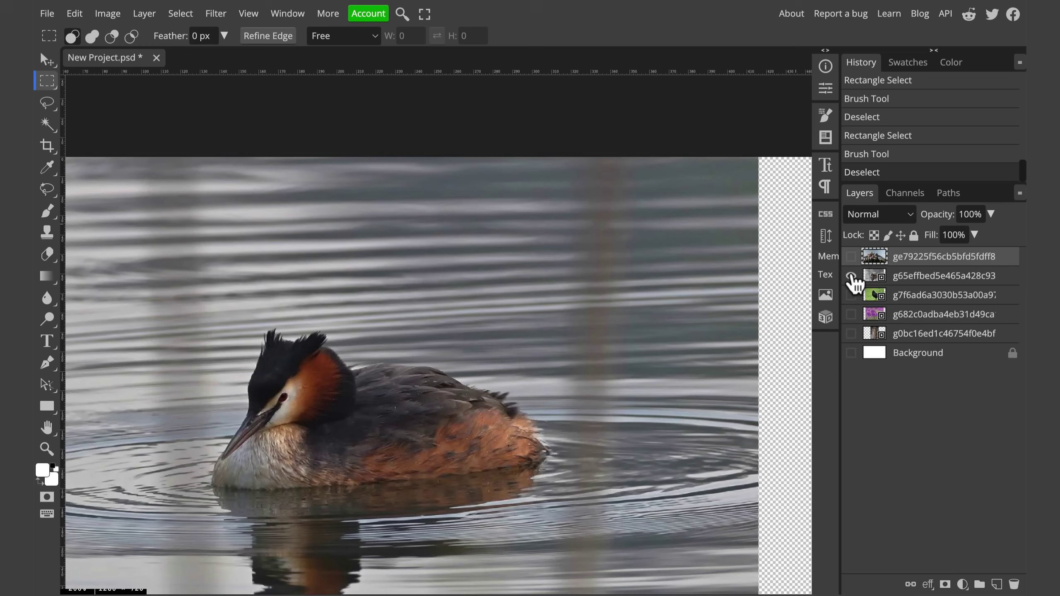
left_click(917, 280)
Step: Select the grebe photo's transparent right strip and rasterize the grebe layer for Magic Replace
key("ctrl+minus")
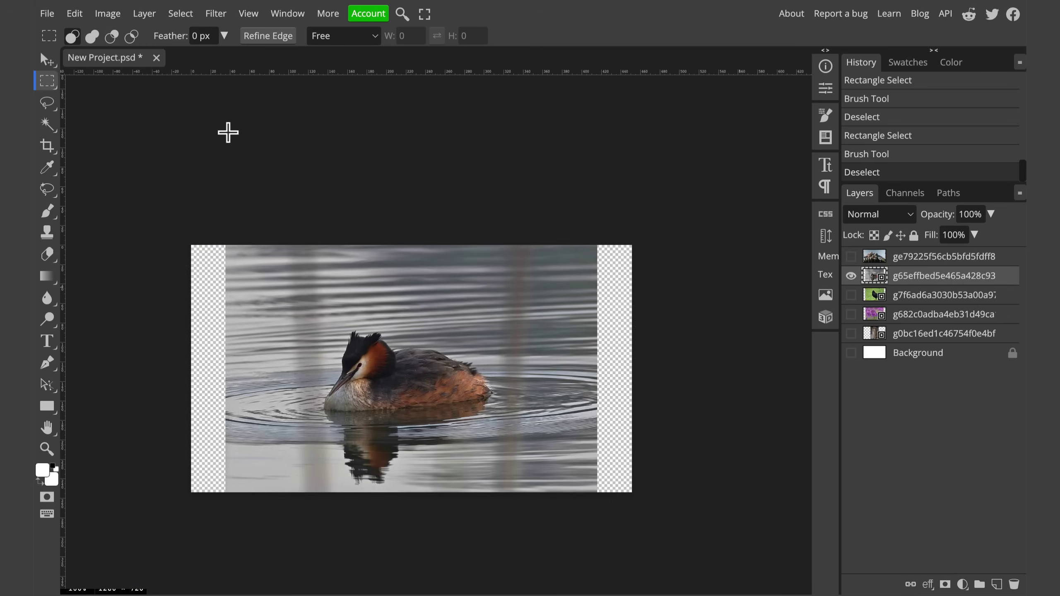
left_click_drag(676, 228, 595, 528)
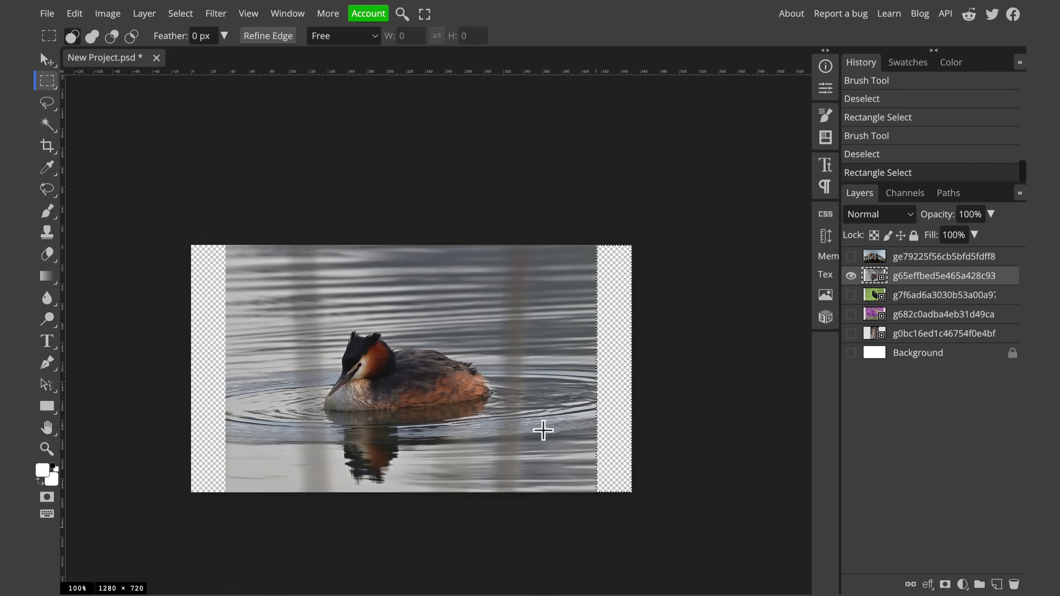
left_click(47, 190)
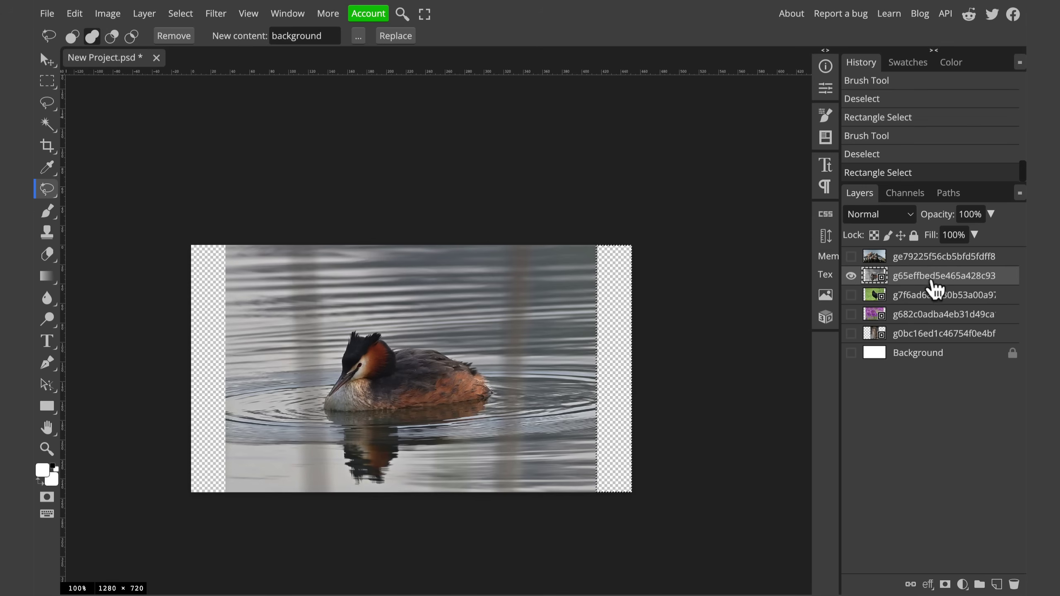
right_click(903, 277)
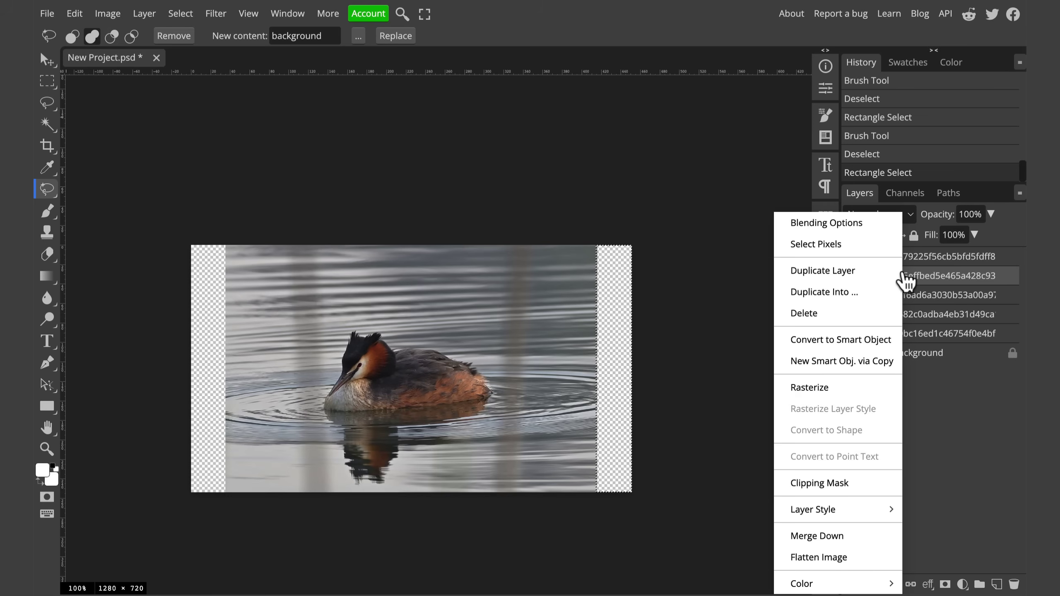
left_click(883, 386)
Step: Change the prompt to 'water', generate rippled water in the right strip, and deselect
left_click_drag(338, 36, 203, 36)
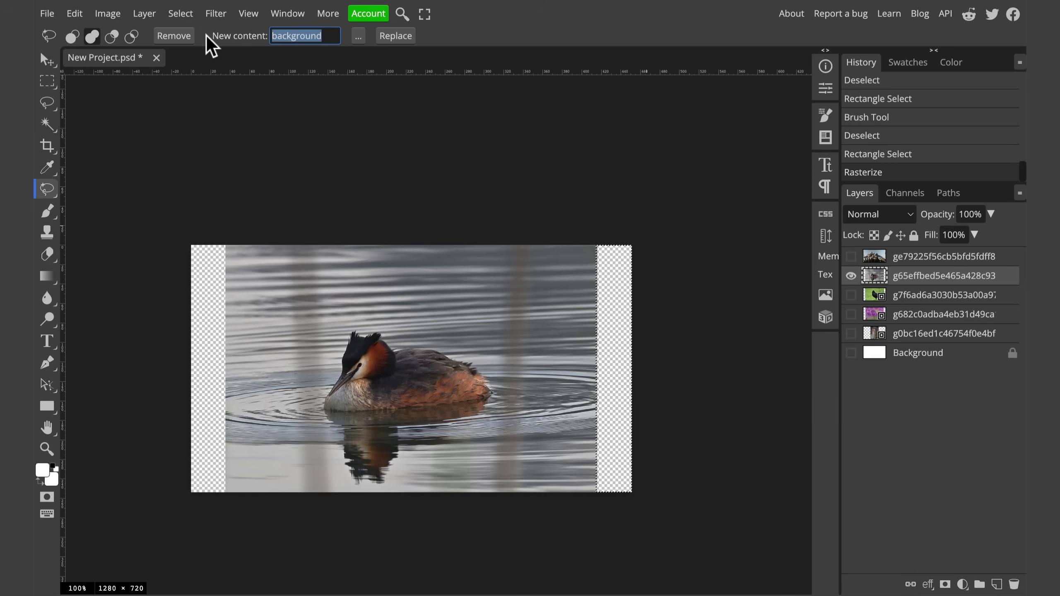
type("water")
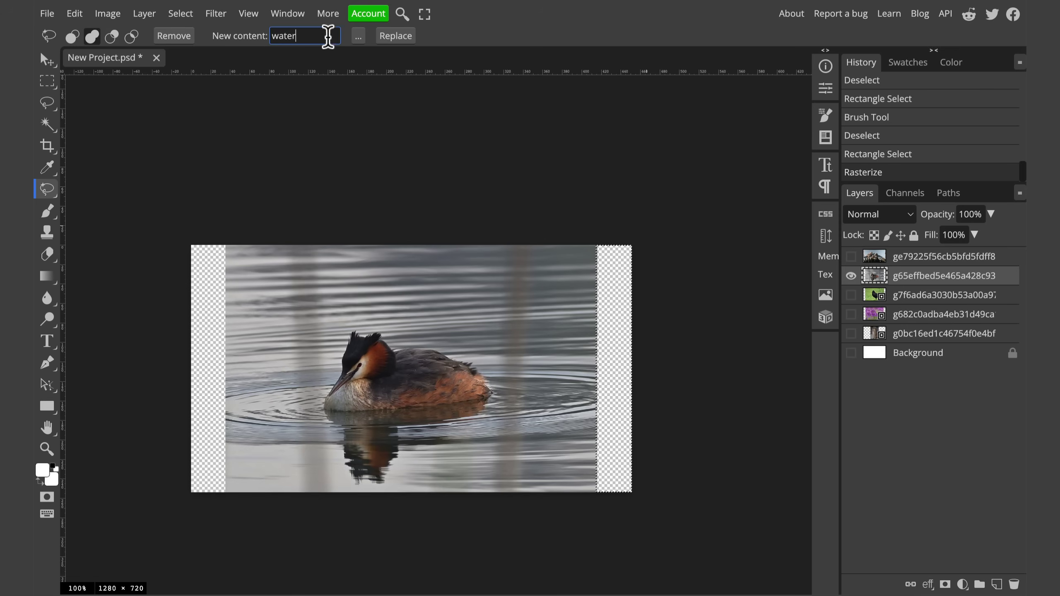
left_click(388, 36)
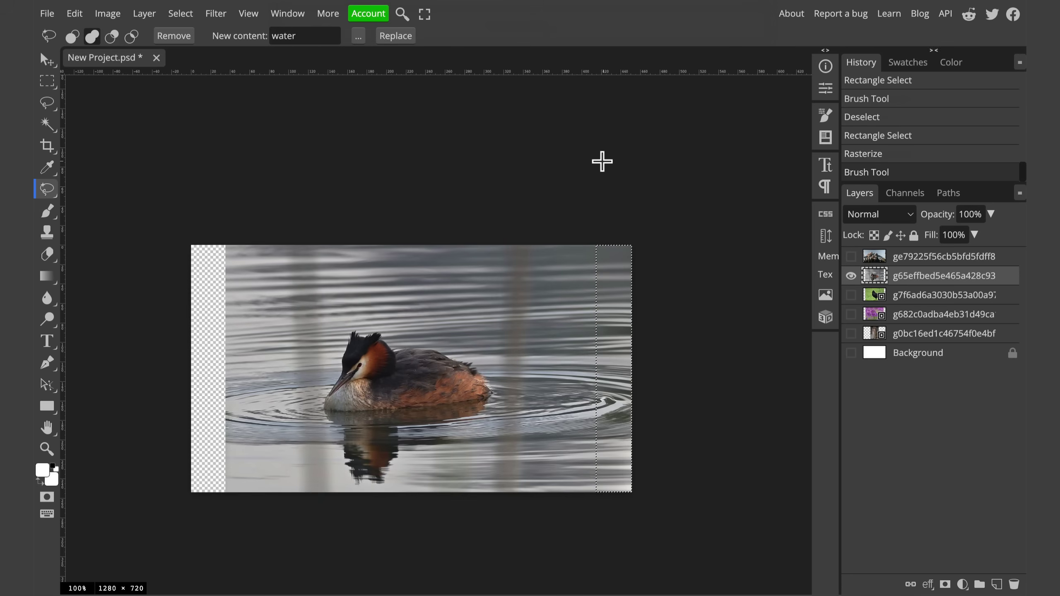
left_click(631, 184)
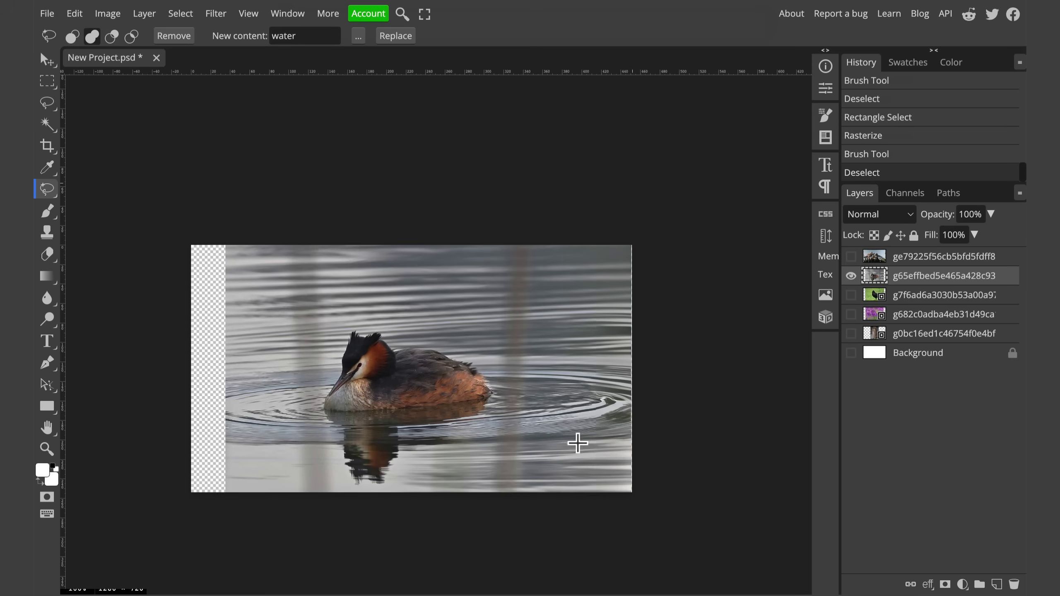
Step: Try a Content-Aware Fill on the grebe photo's left strip, then undo the fill and the deselect
left_click(47, 81)
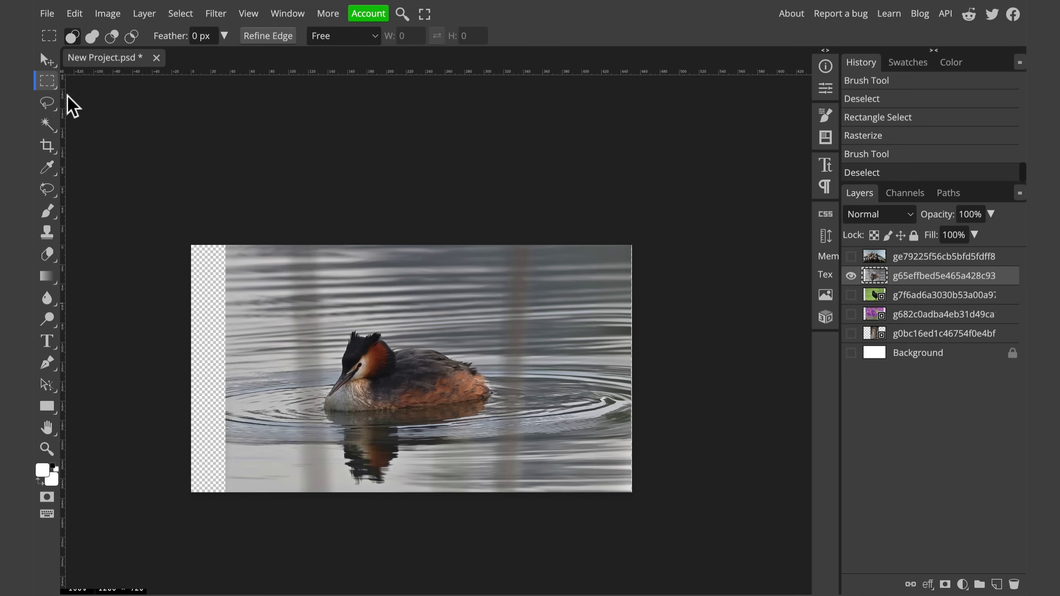
left_click_drag(165, 203, 226, 539)
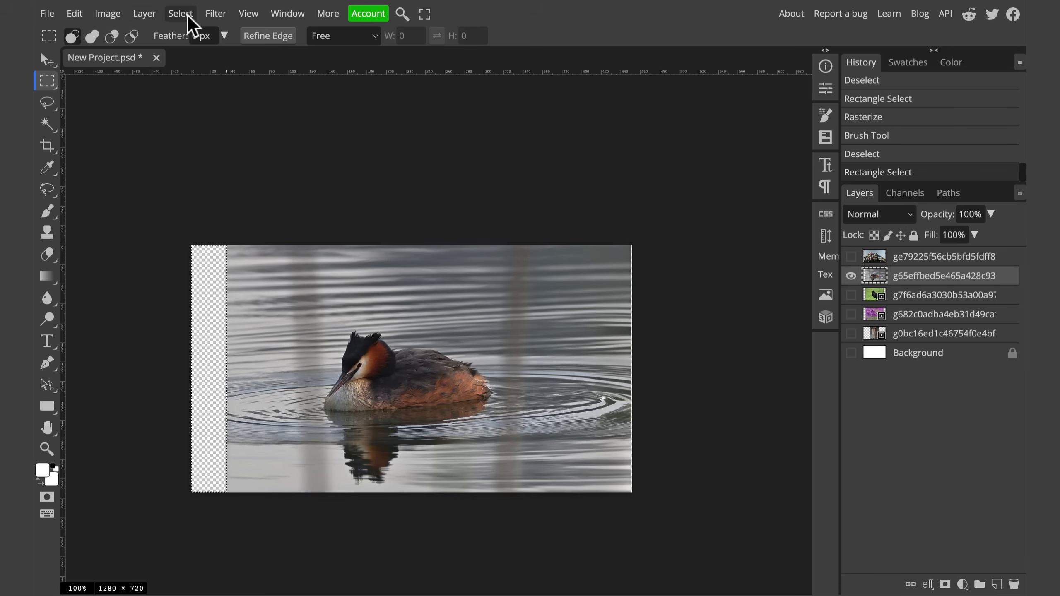
left_click(80, 15)
left_click(117, 233)
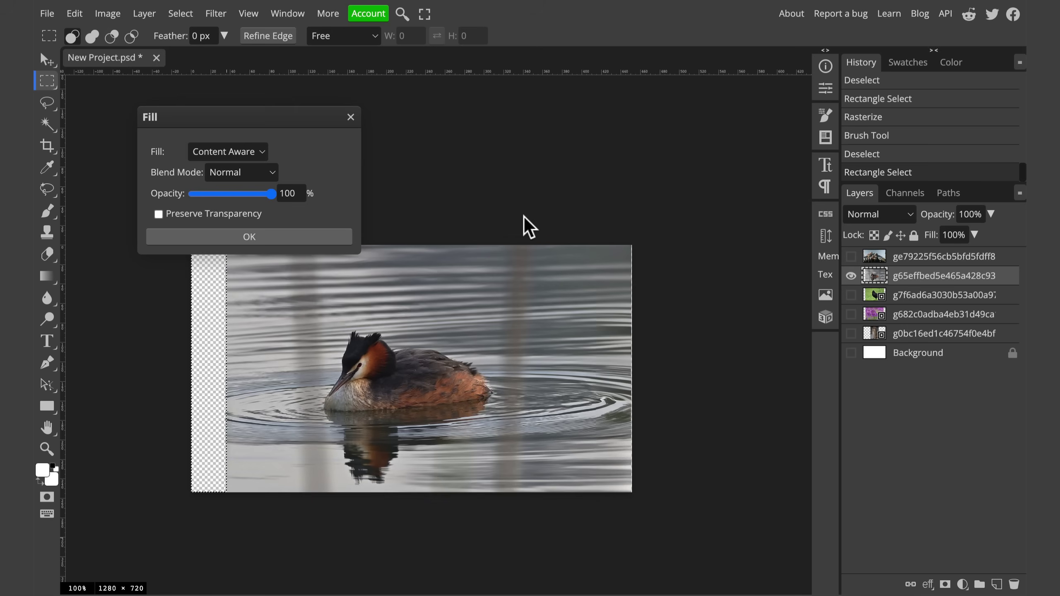
left_click(312, 236)
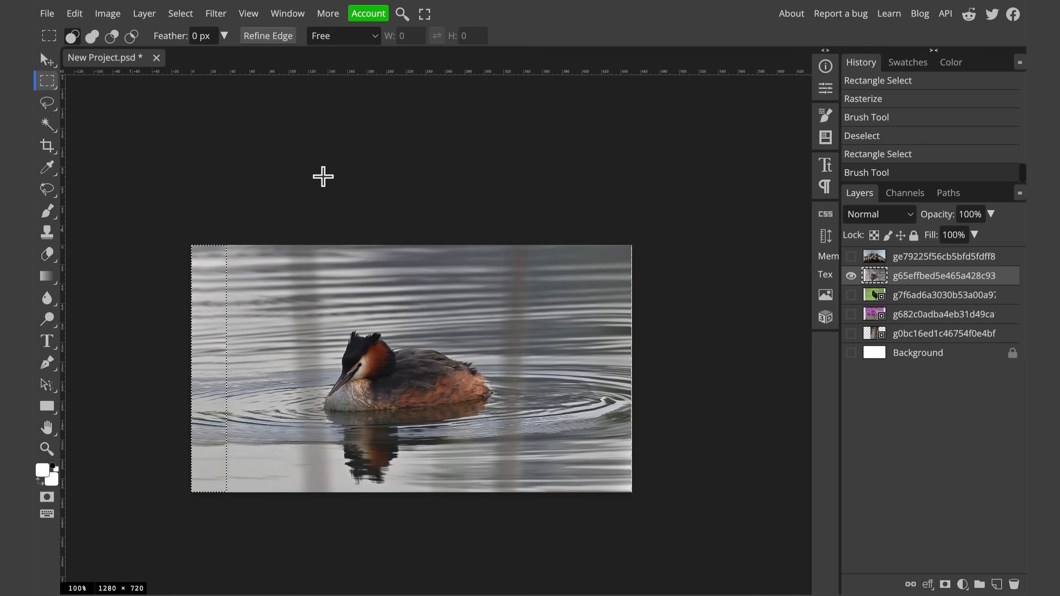
left_click(232, 414)
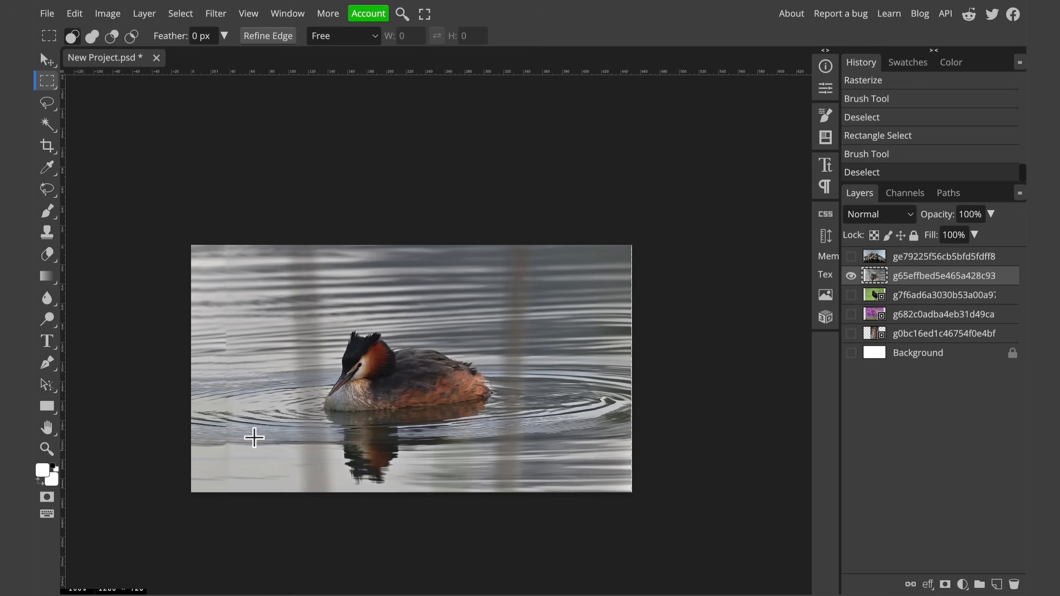
key("ctrl+z")
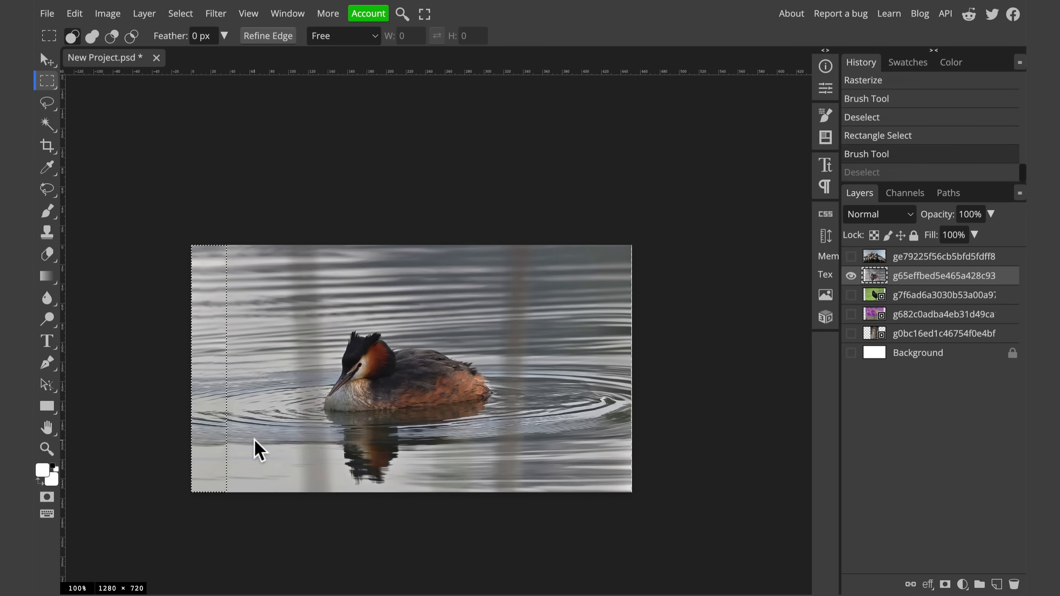
key("ctrl+z")
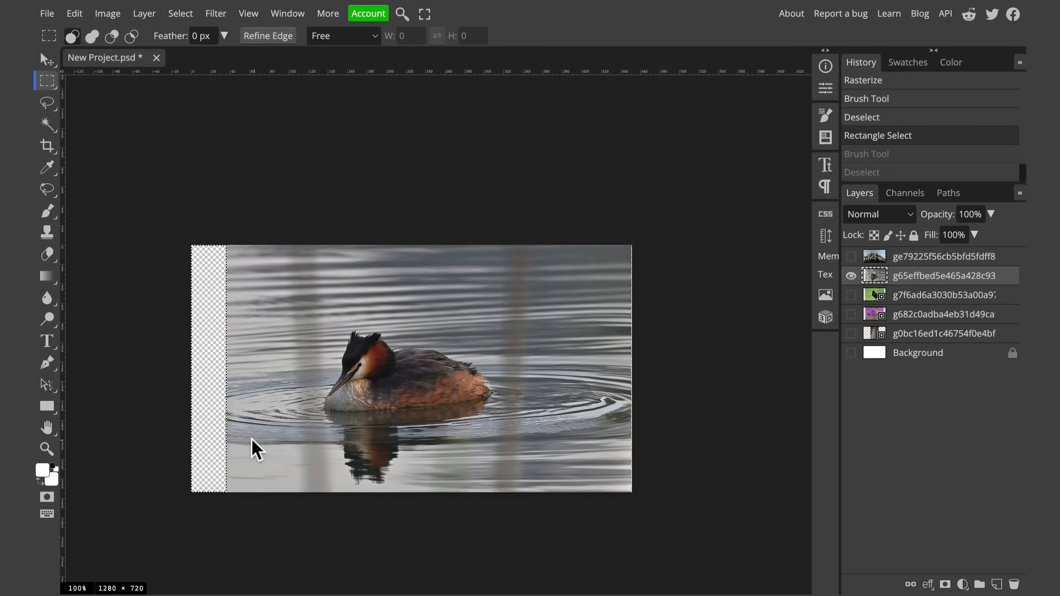
Step: Generate water into the left strip with Magic Replace and clear the selection
left_click(45, 190)
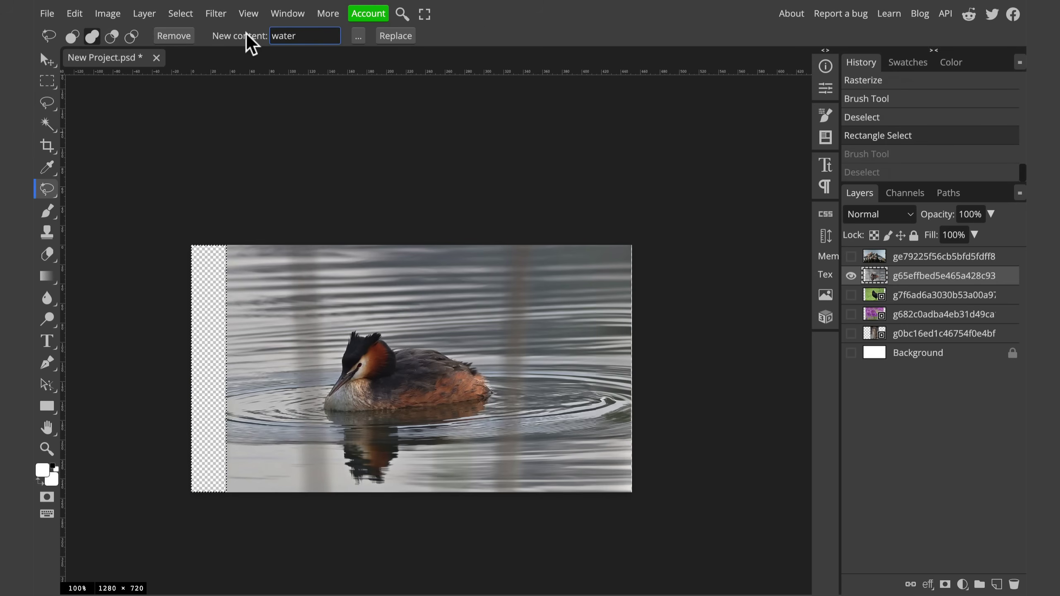
left_click(404, 37)
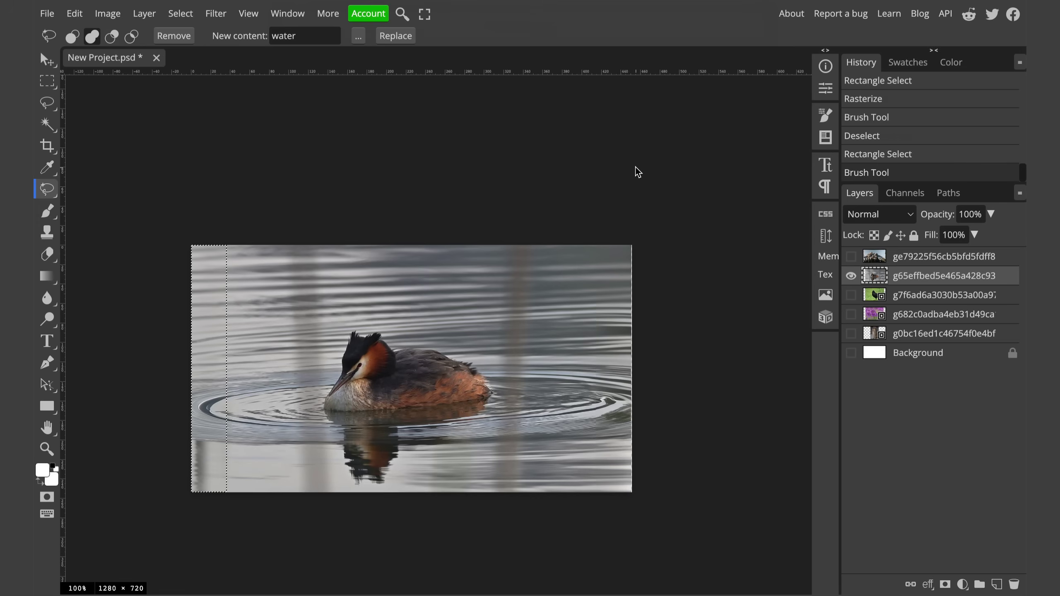
key("ctrl+d")
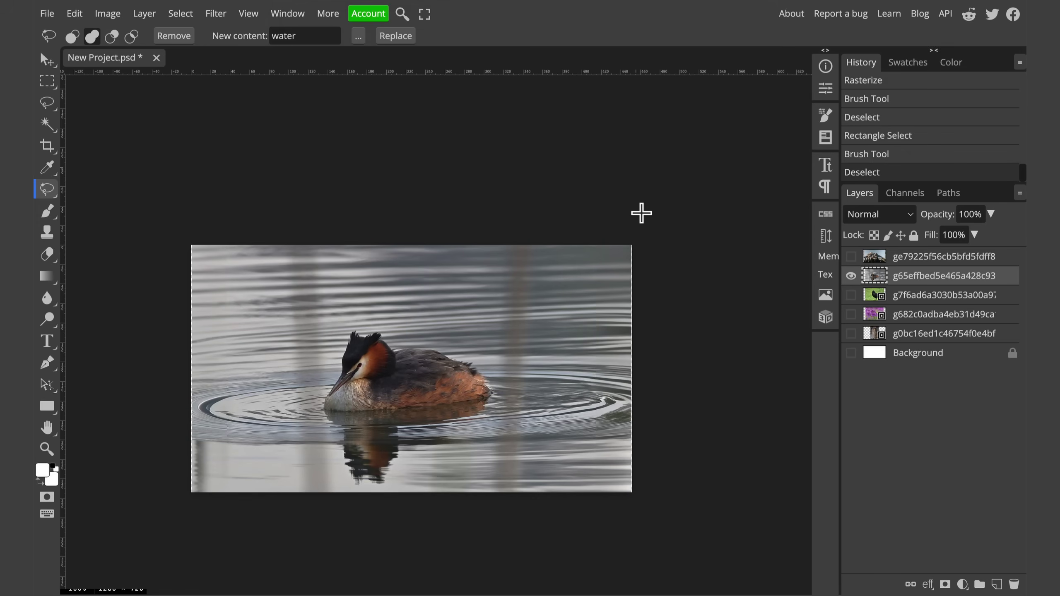
Step: Show and select the crow layer, then push the photo against the canvas's right edge
left_click(851, 275)
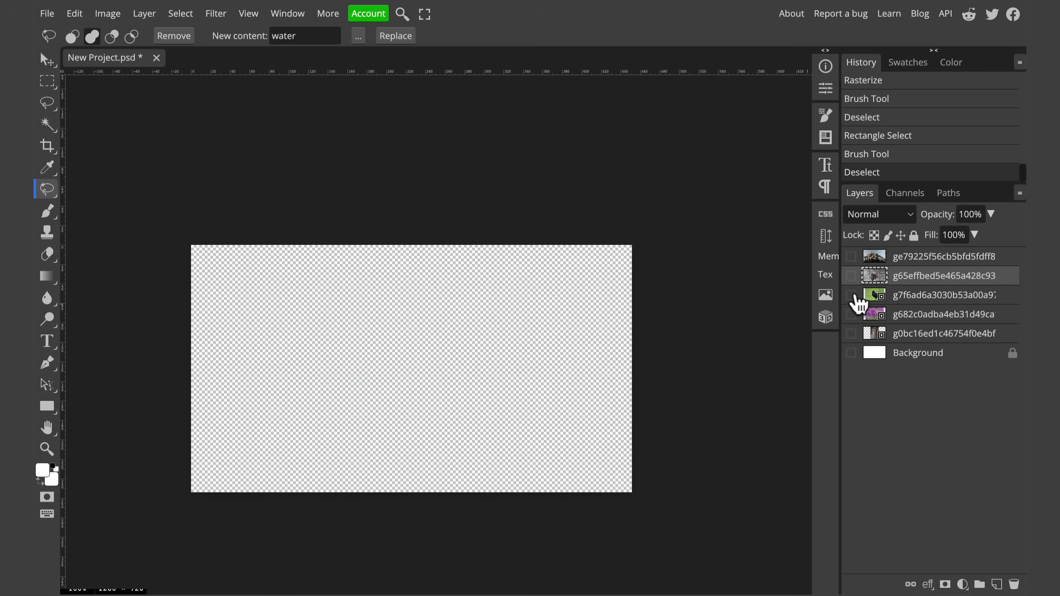
left_click(850, 295)
left_click(935, 298)
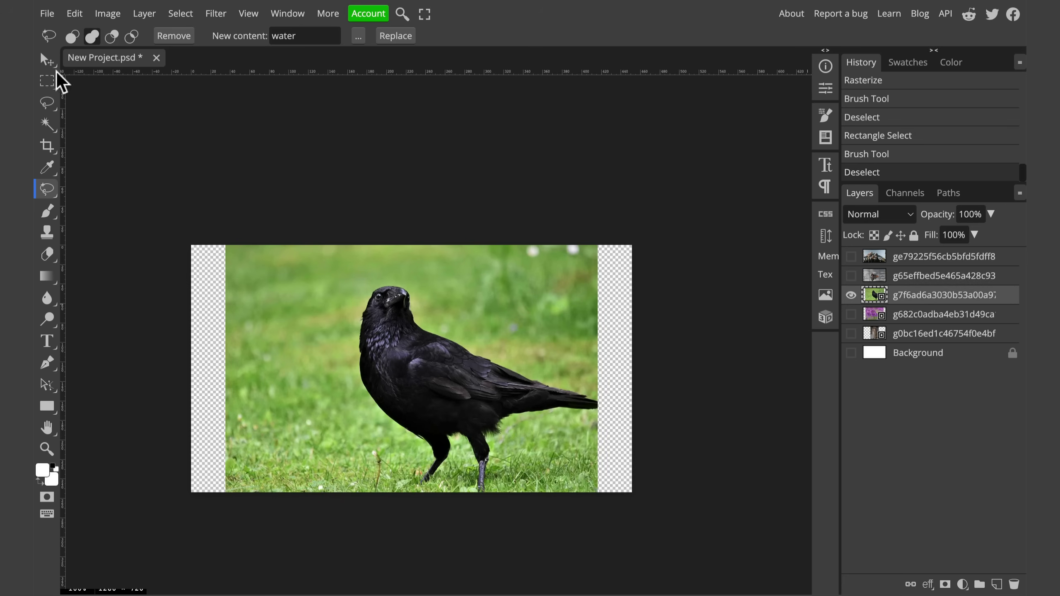
left_click(47, 60)
left_click_drag(476, 393, 511, 395)
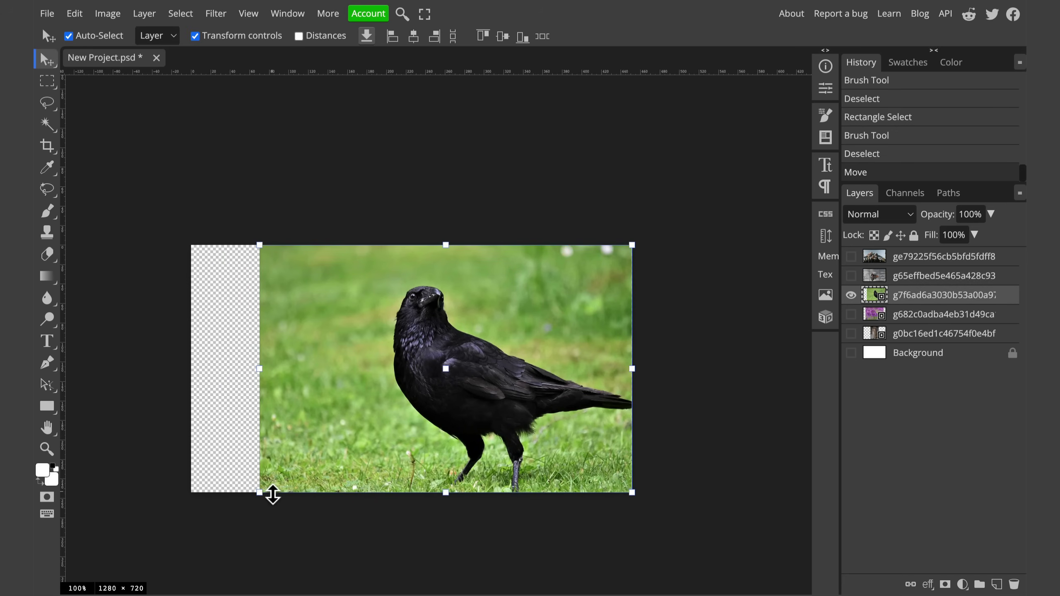
Step: Rasterize the crow layer, select the empty strip on the left, and zoom in
right_click(939, 297)
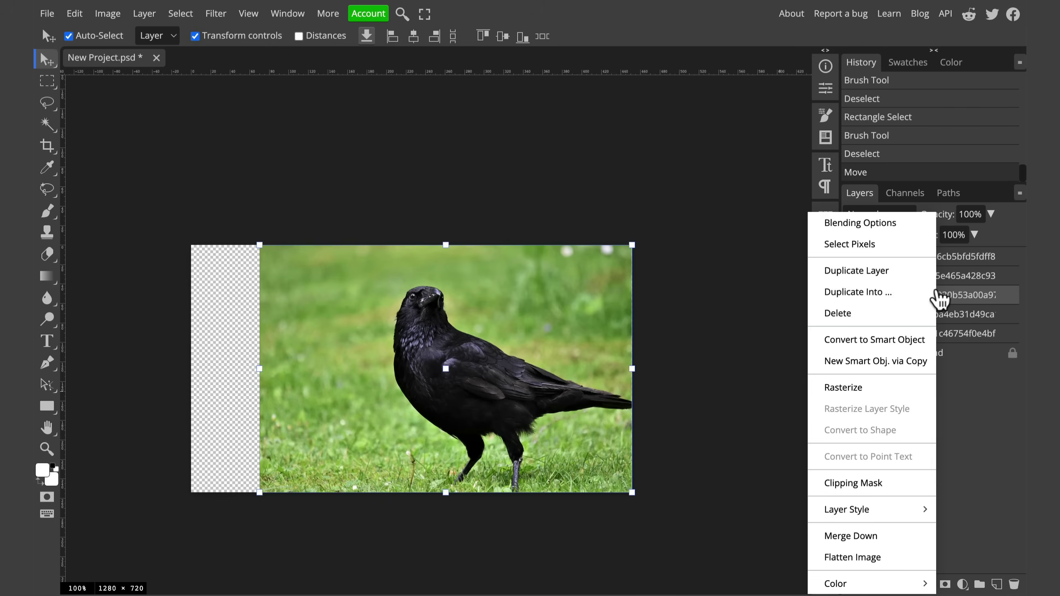
left_click(911, 385)
left_click(47, 81)
left_click_drag(191, 245, 261, 559)
key("ctrl+0")
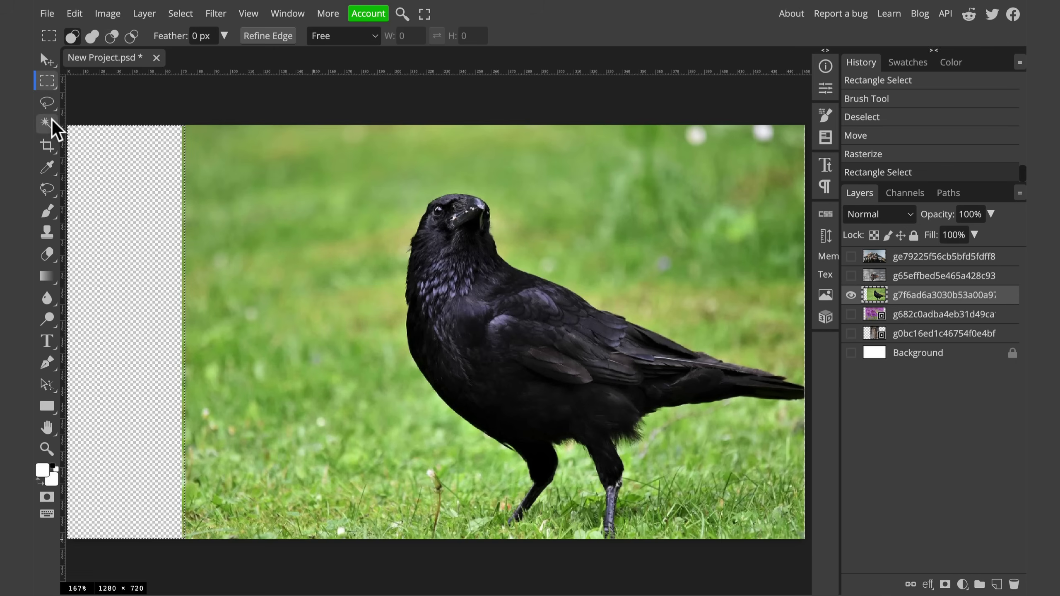
Step: Magic Replace the left strip with 'grass' twice, undoing both generated results
left_click(48, 195)
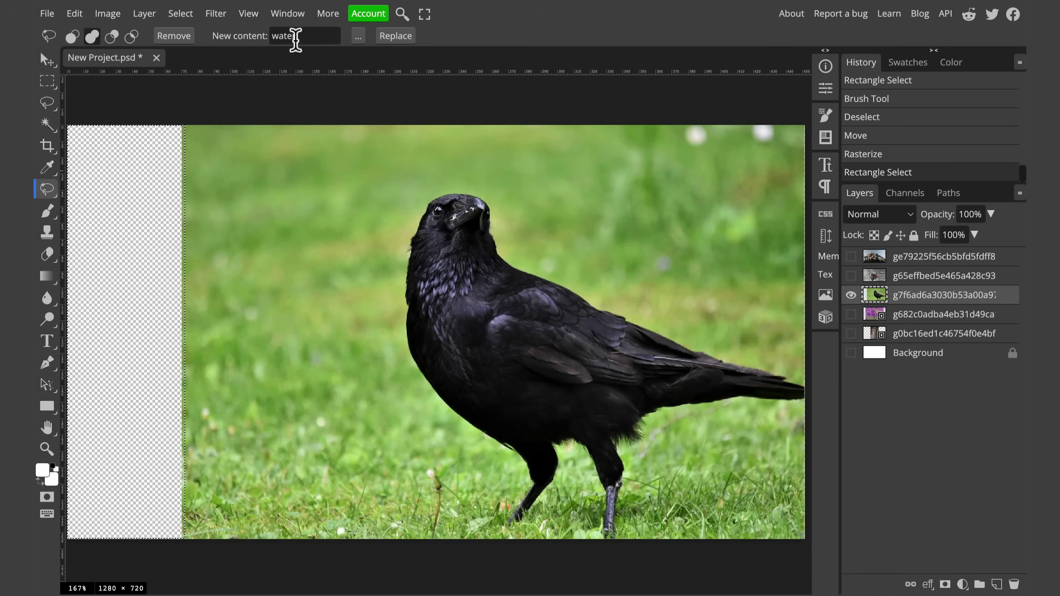
double_click(295, 36)
type("g")
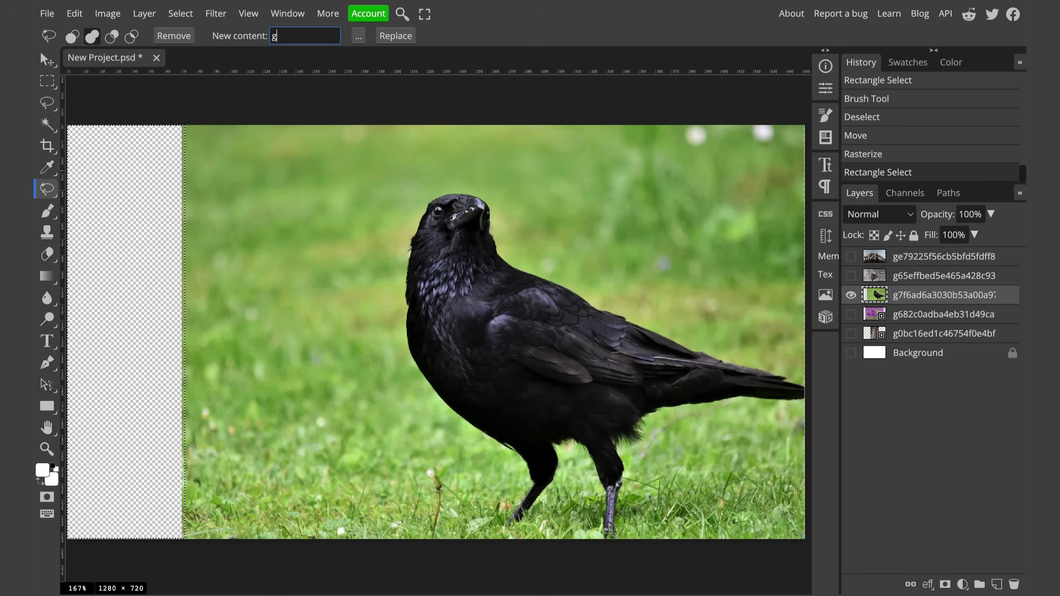
type("rass")
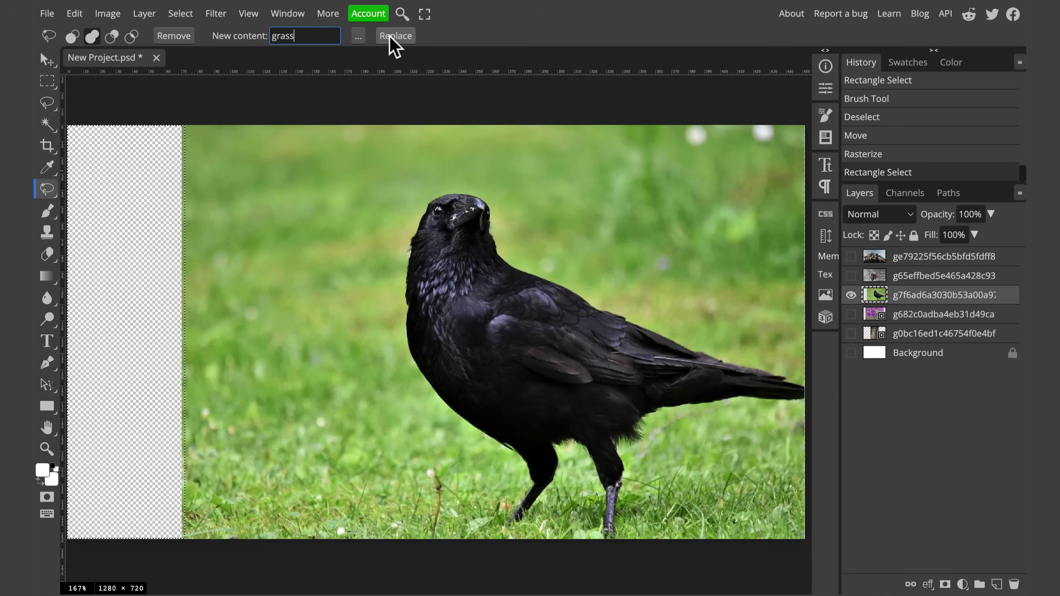
left_click(393, 38)
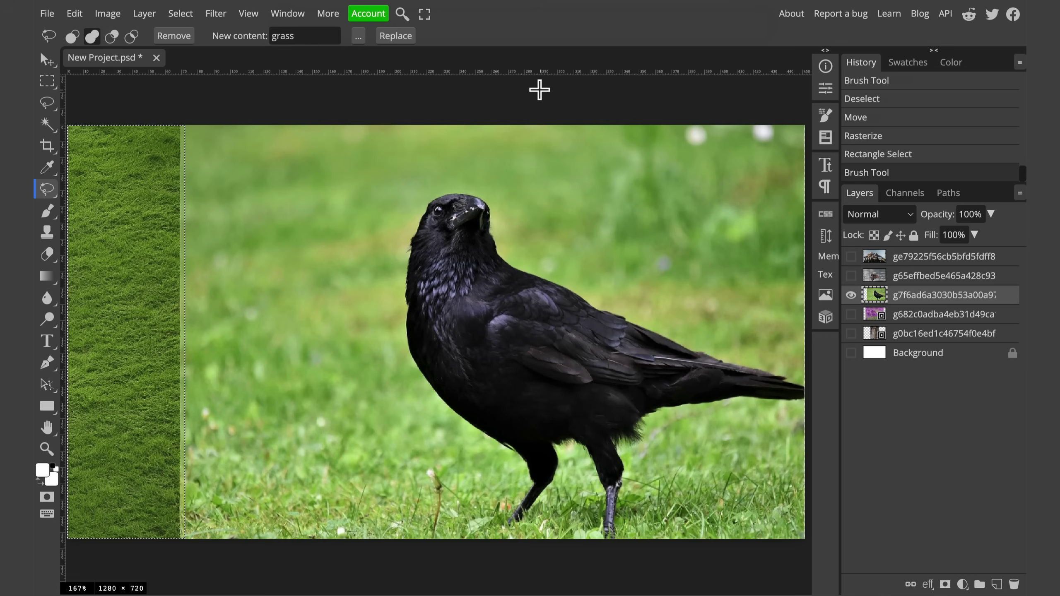
key("ctrl+z")
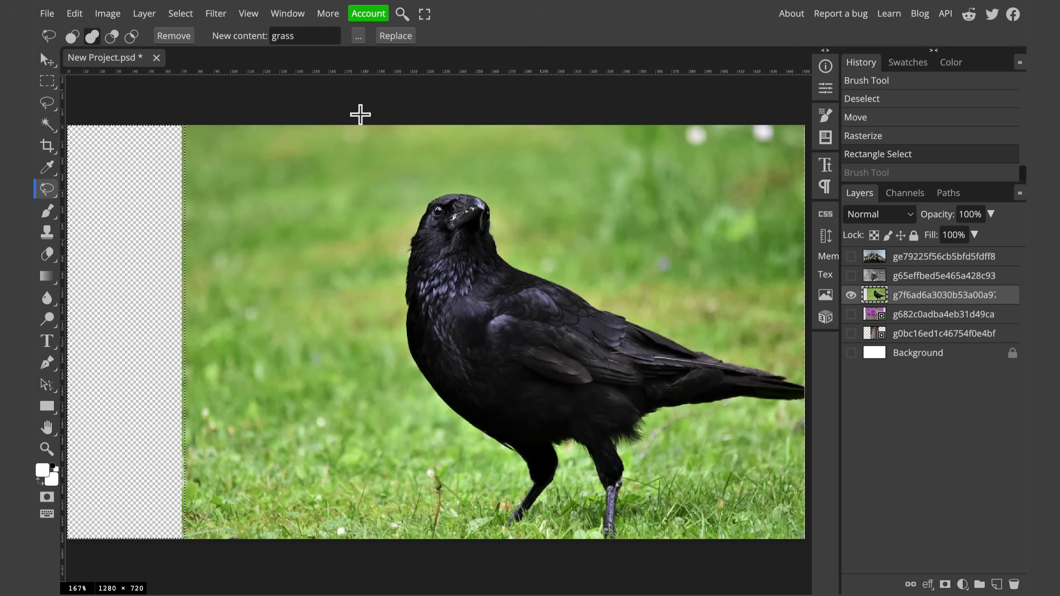
left_click(395, 36)
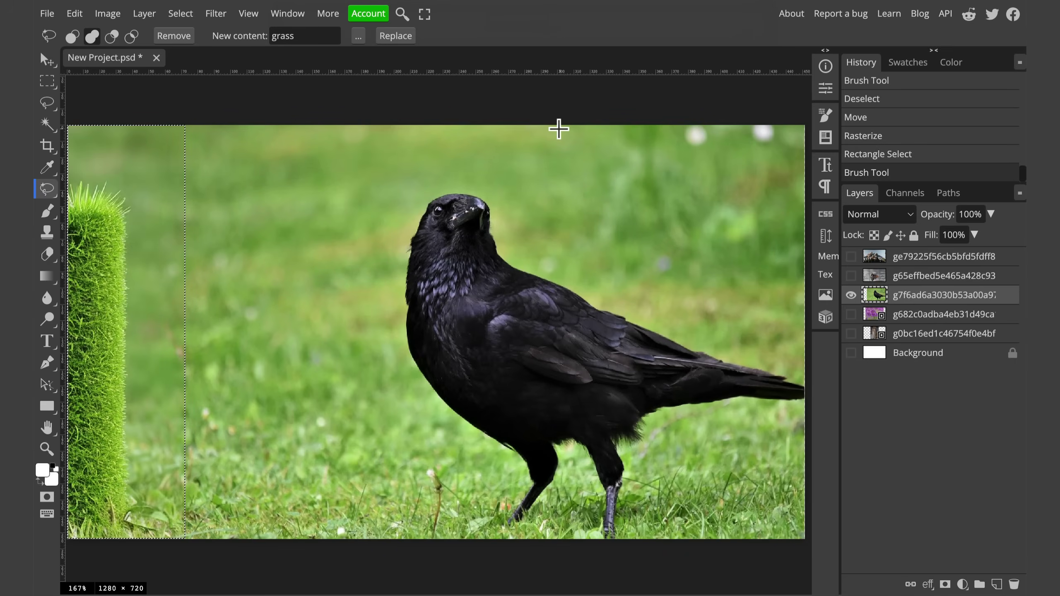
key("ctrl+z")
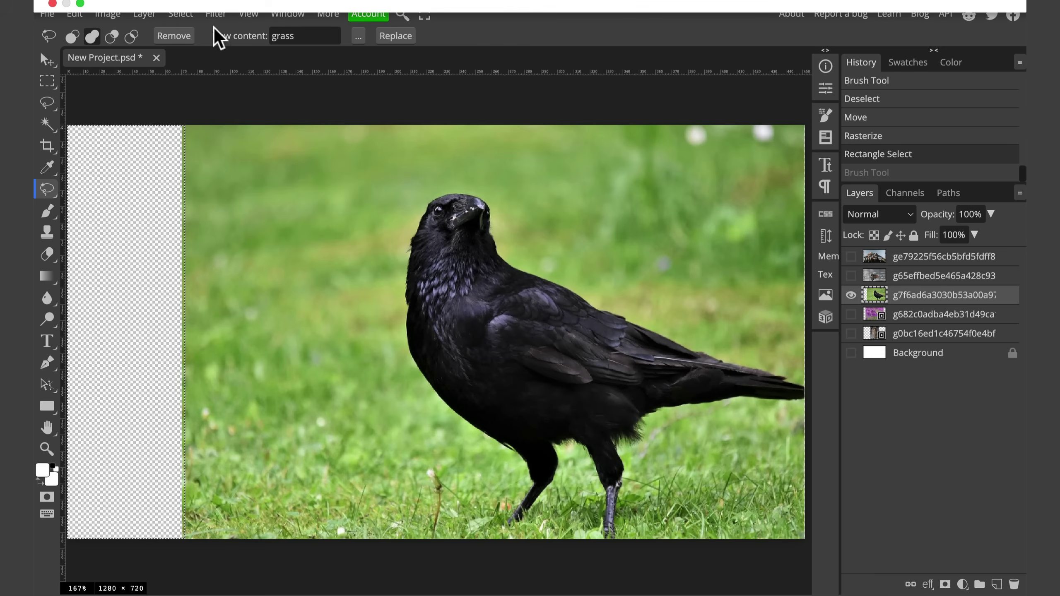
left_click(308, 35)
left_click_drag(307, 36, 203, 38)
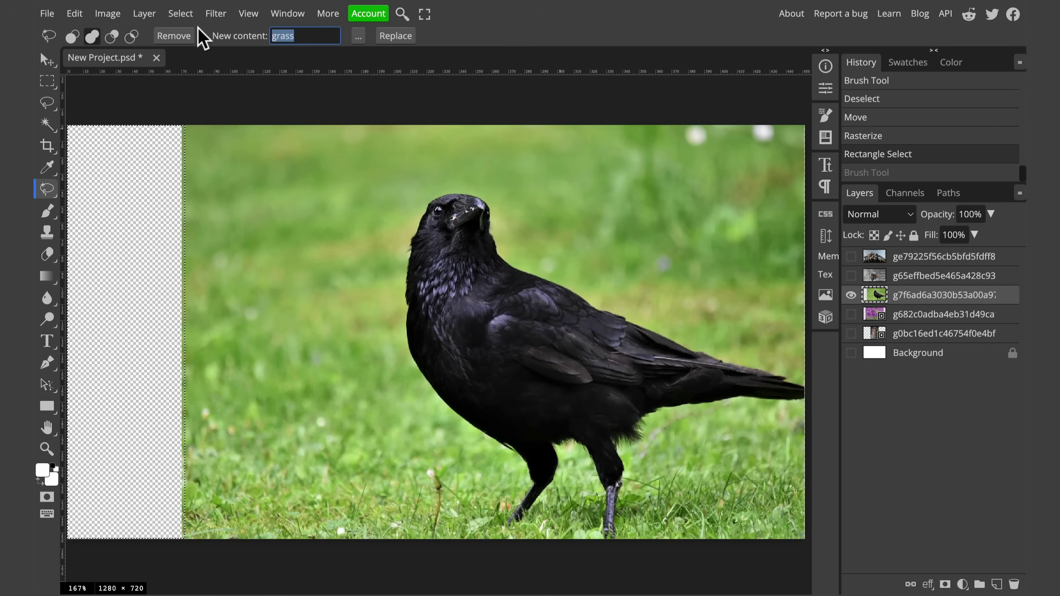
type("background")
left_click(384, 38)
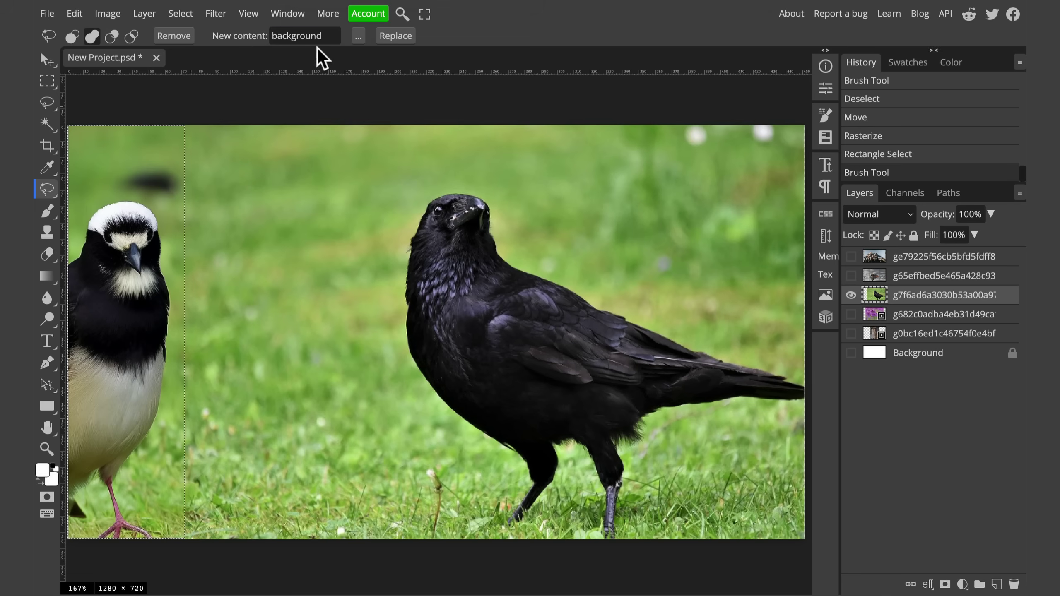
left_click(397, 37)
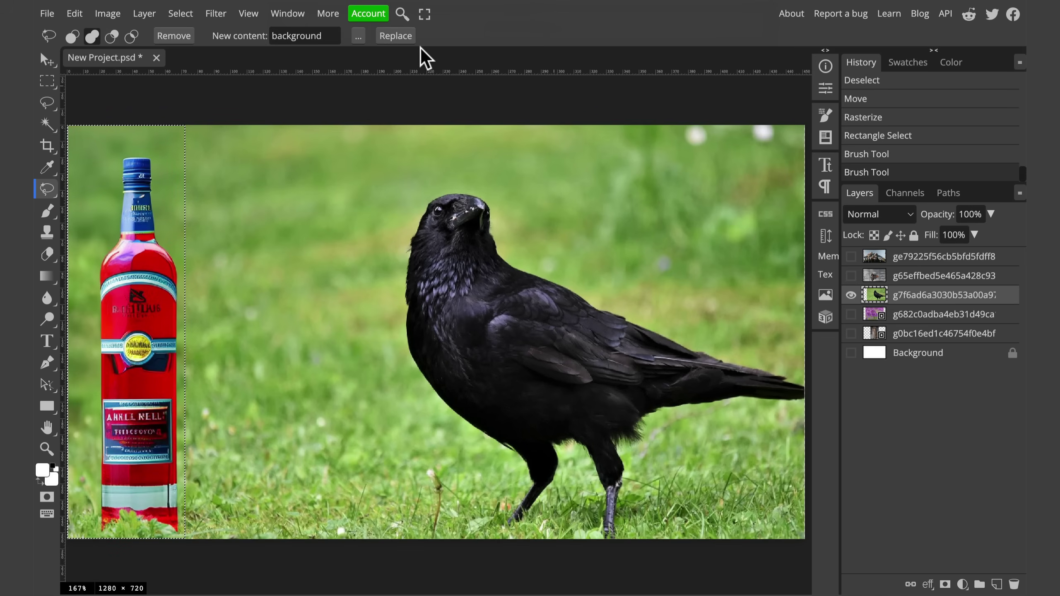
left_click(396, 36)
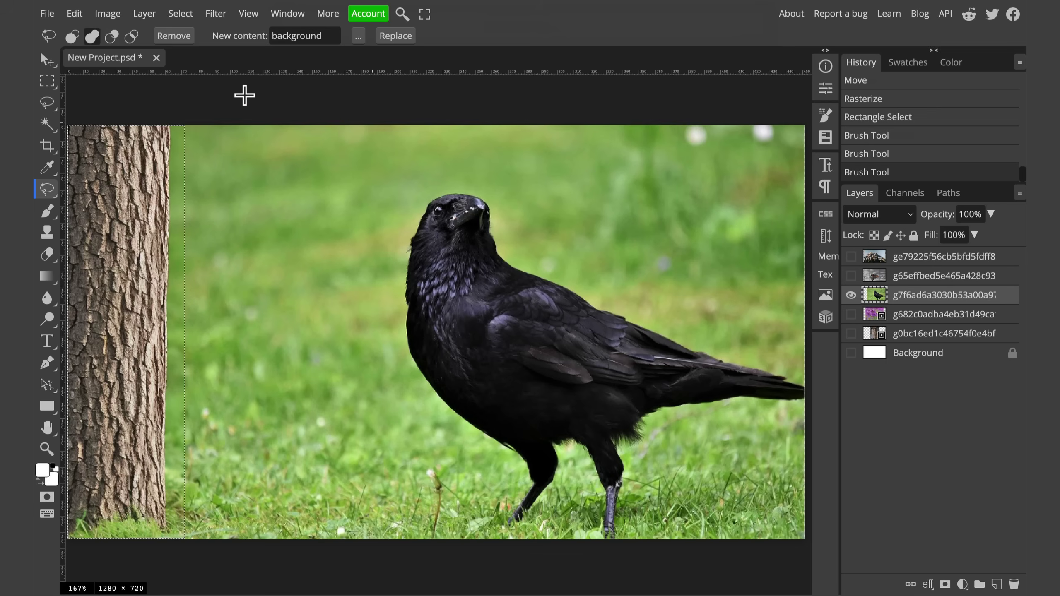
Step: Undo the generated fills, then Content-Aware Fill the crow photo's empty left strip and deselect
key("ctrl+z")
key("ctrl+z")
key("ctrl+z")
key("ctrl+z")
key("ctrl+z")
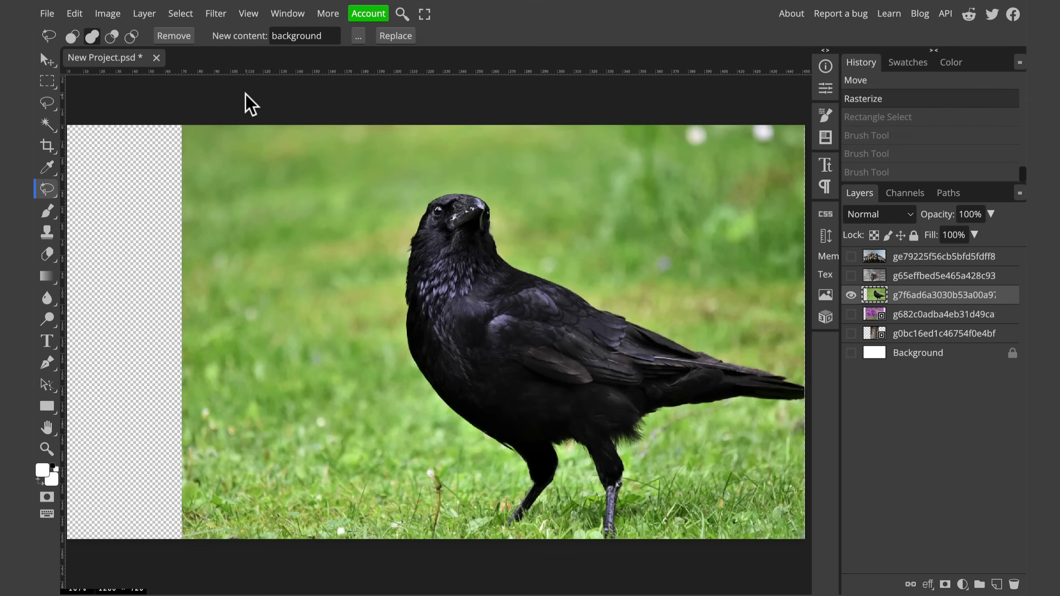
left_click(46, 80)
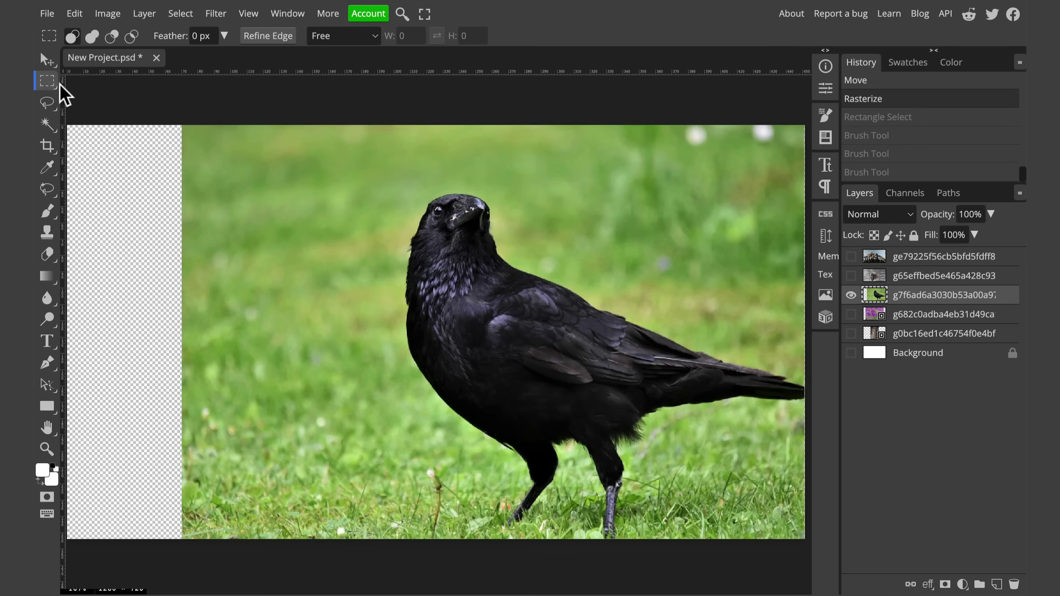
key("ctrl+minus")
mouse_move(258, 230)
left_mouse_down()
mouse_move(312, 471)
mouse_move(333, 491)
left_mouse_up()
key("ctrl+plus")
key("ctrl+plus")
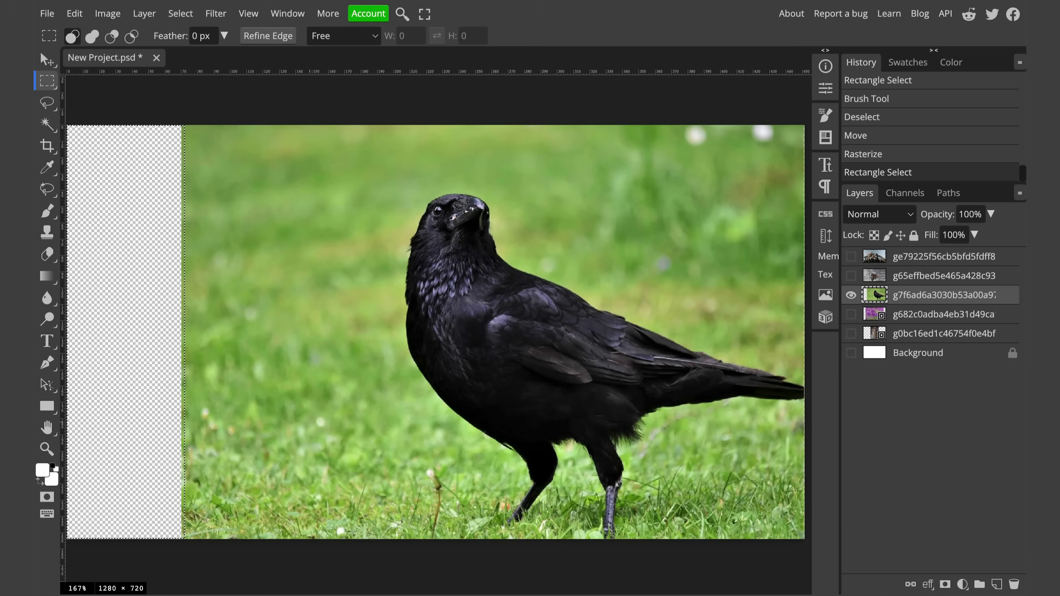
left_click(113, 15)
mouse_move(80, 13)
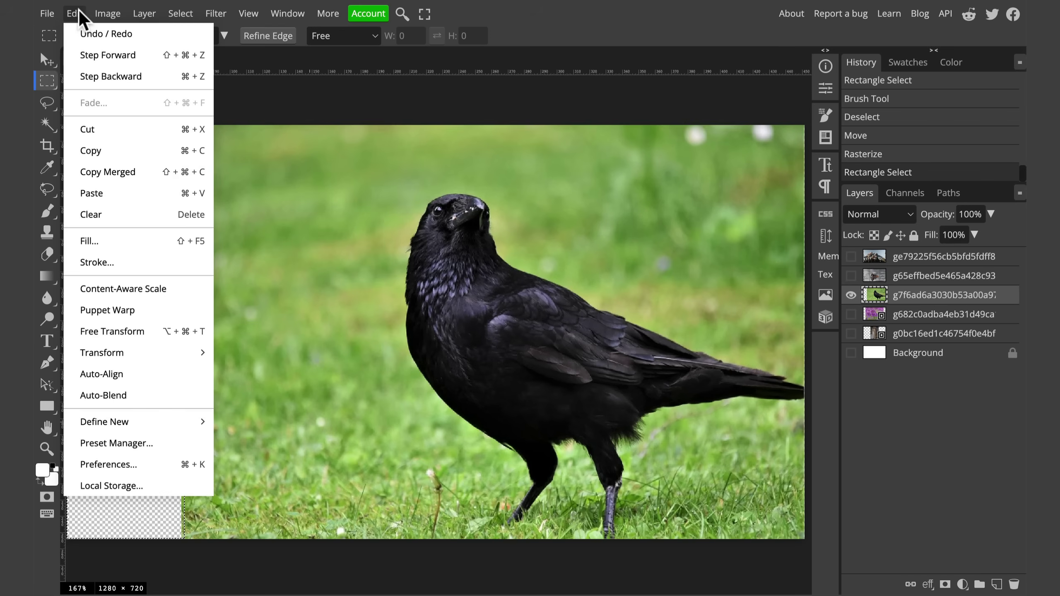
left_click(166, 245)
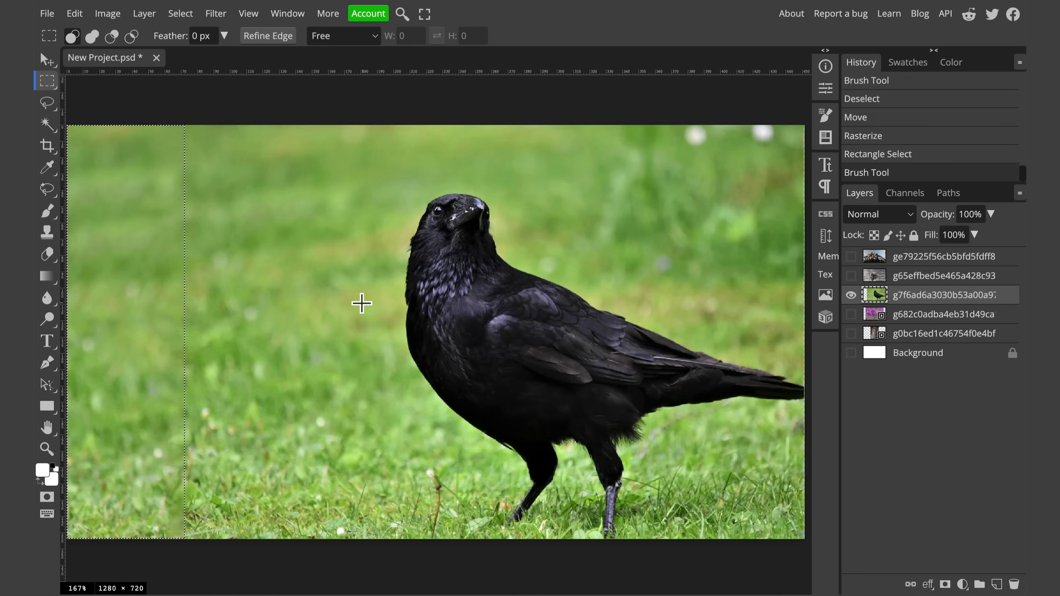
key("ctrl+d")
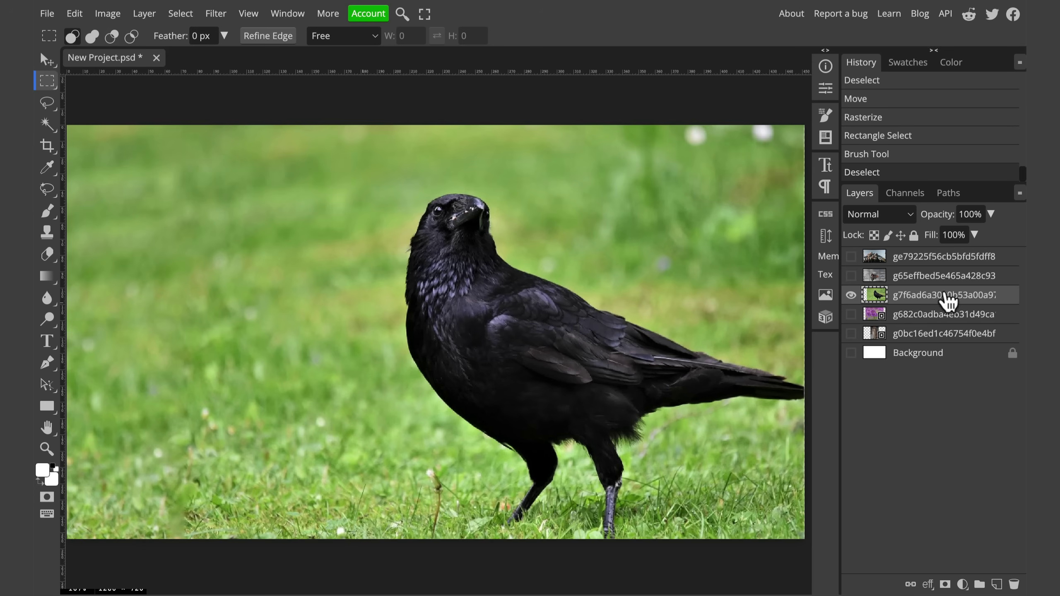
Step: Hide the crow layer, show and select the alliums layer, and select its empty left strip
left_click(850, 296)
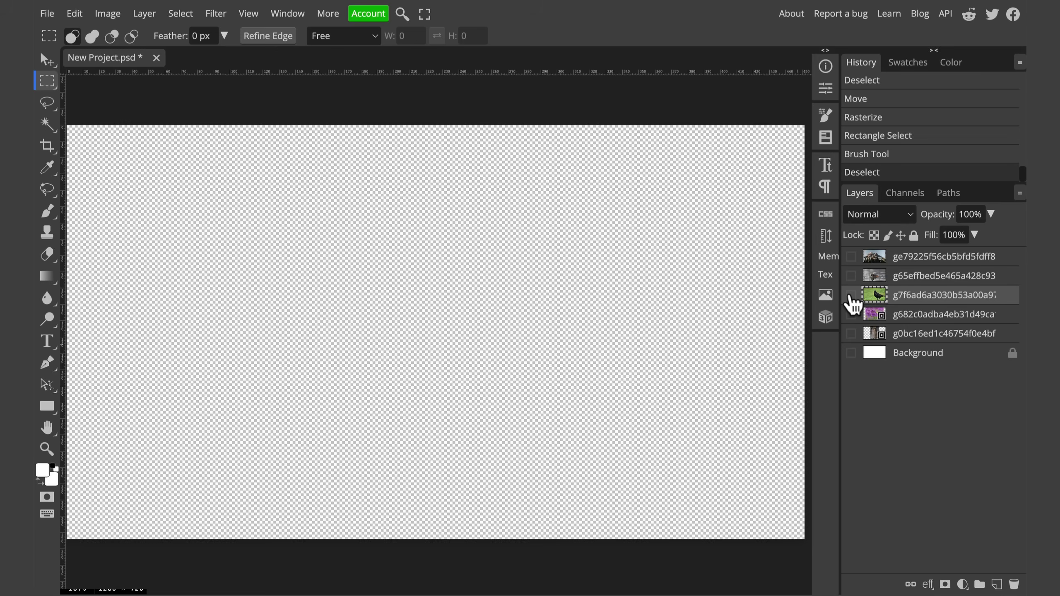
left_click(851, 315)
left_click(923, 315)
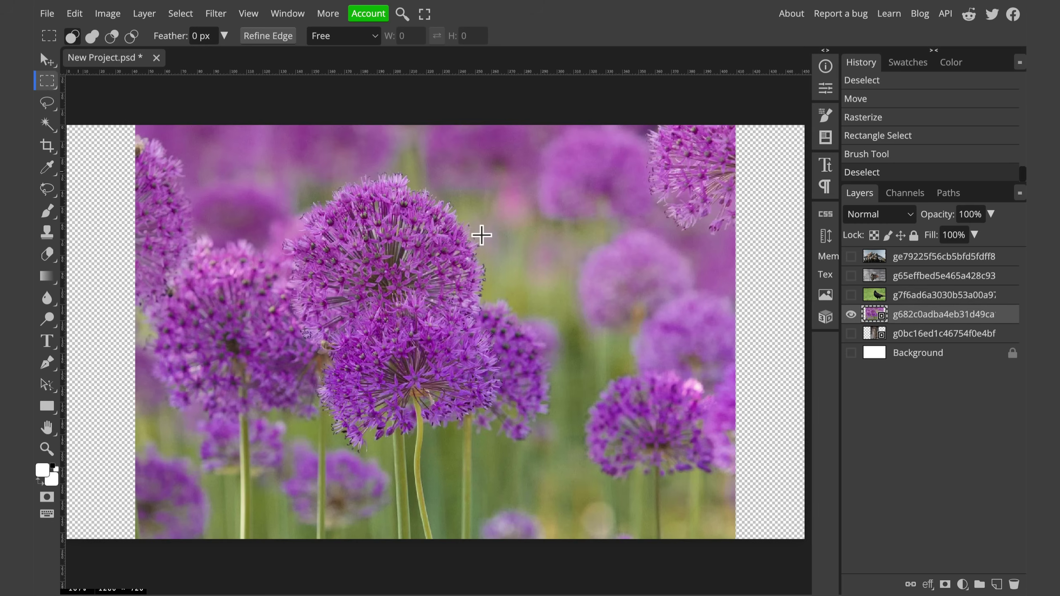
key("ctrl+minus")
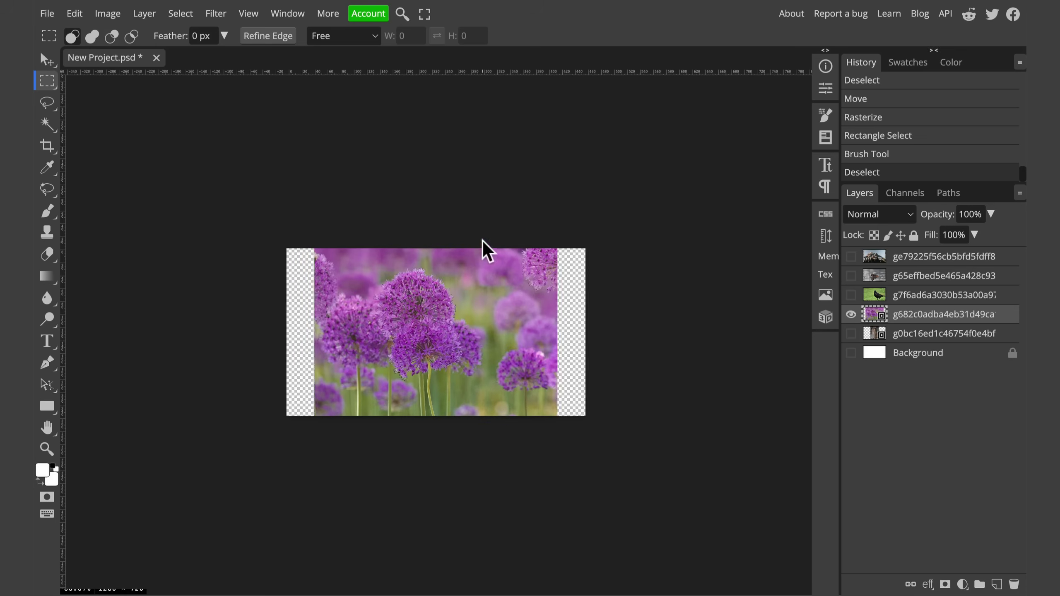
left_click_drag(266, 233, 315, 452)
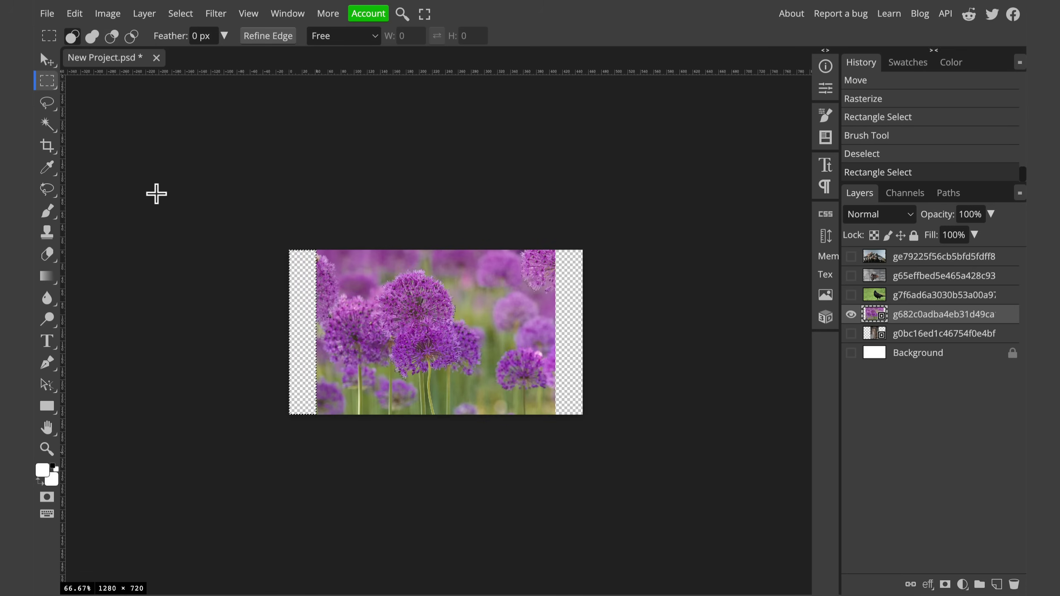
key("ctrl+plus")
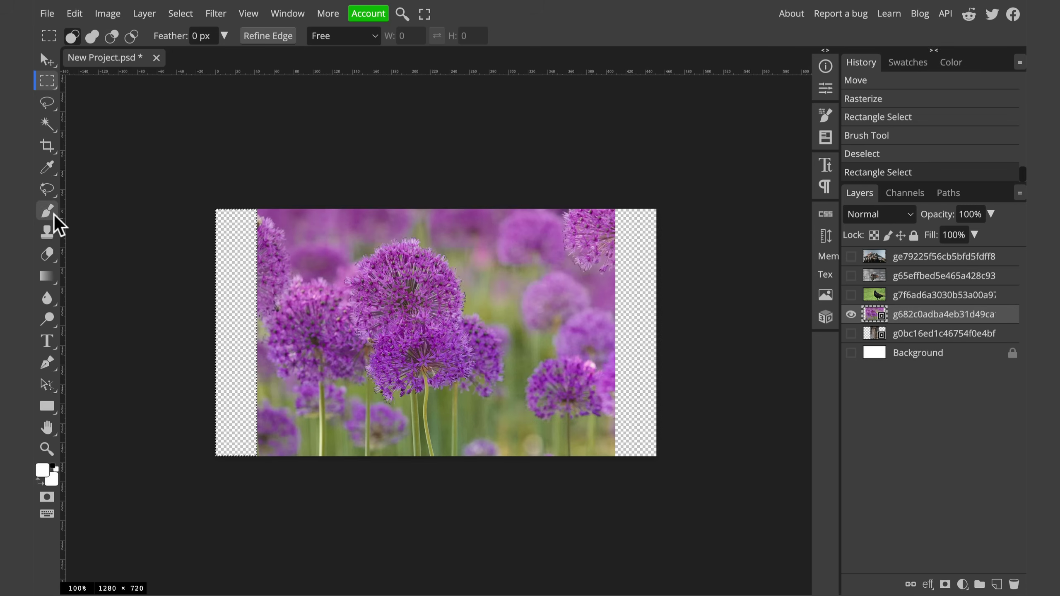
Step: Rasterize the allium layer, Magic Replace the left strip with flowers and stems, then deselect
left_click(49, 191)
double_click(296, 36)
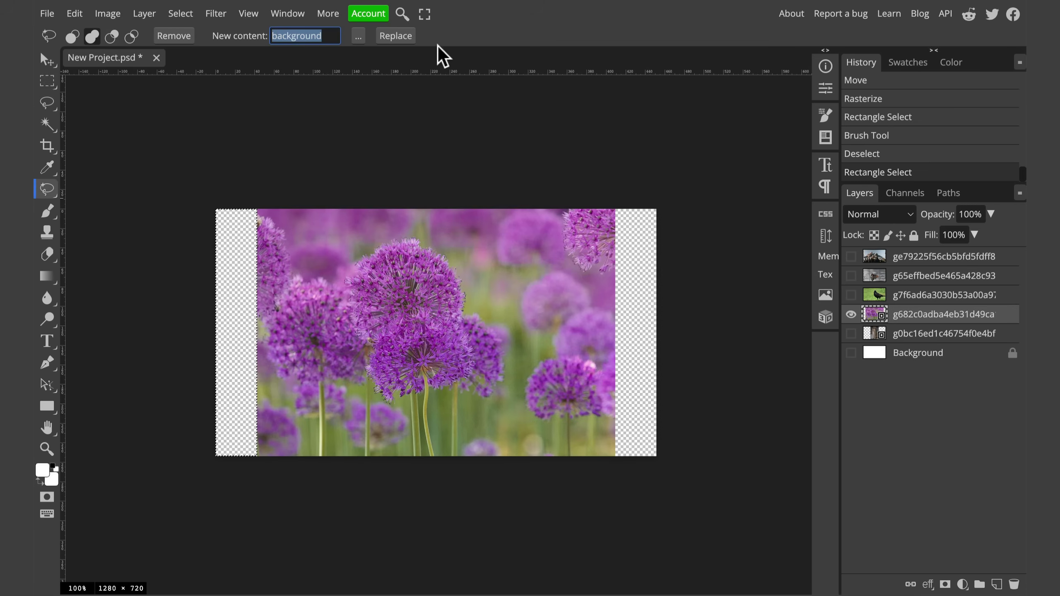
left_click(395, 36)
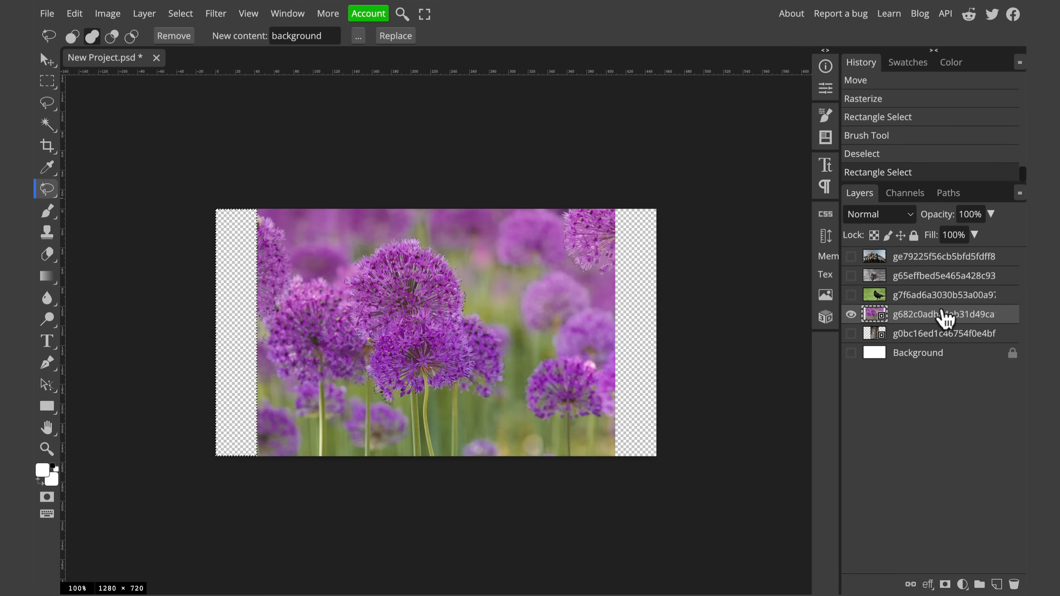
right_click(941, 316)
left_click(897, 386)
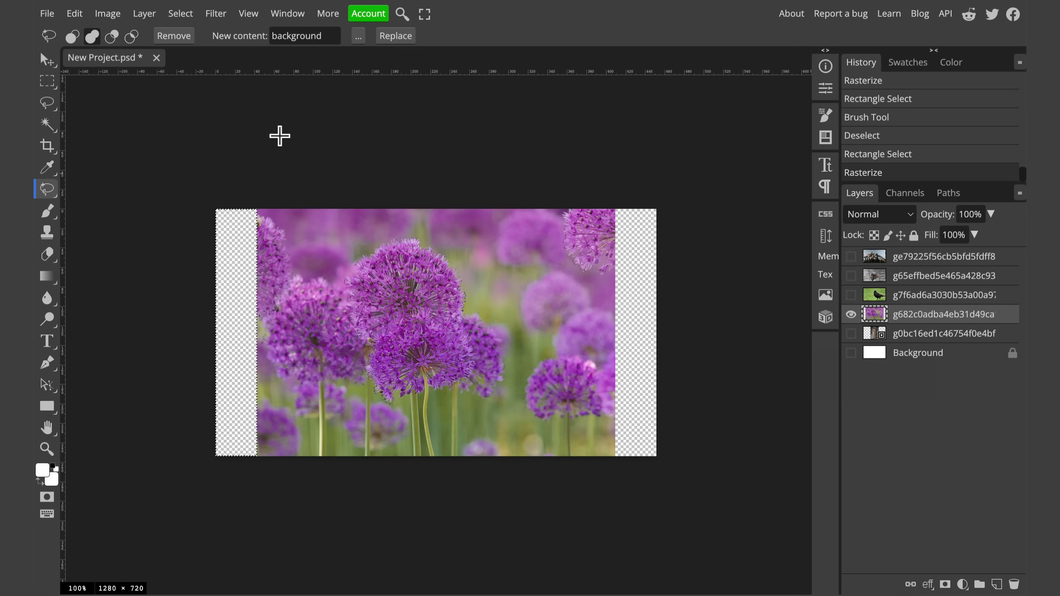
left_click(395, 38)
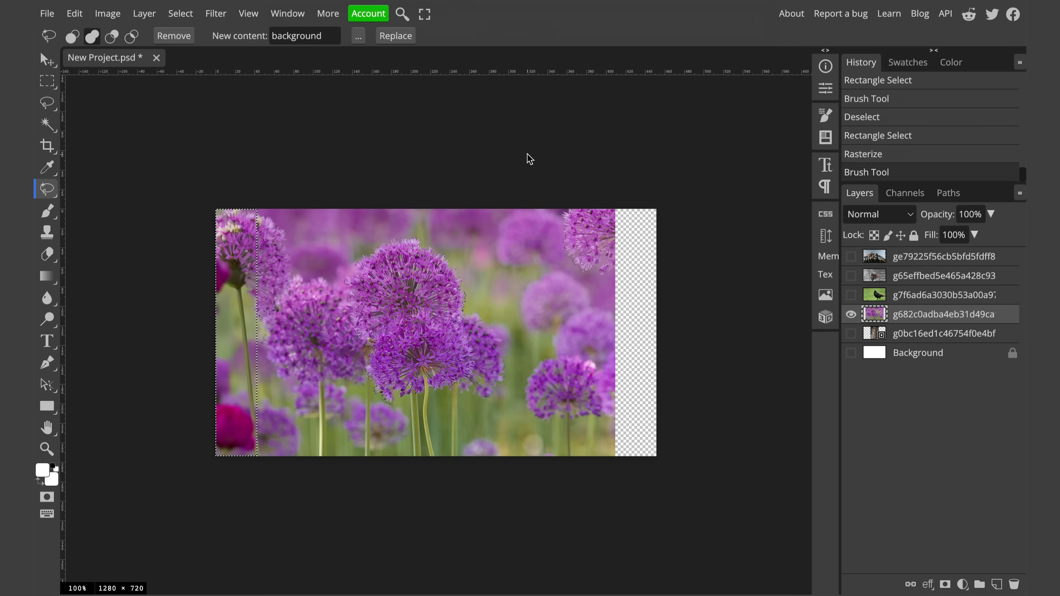
key("ctrl+d")
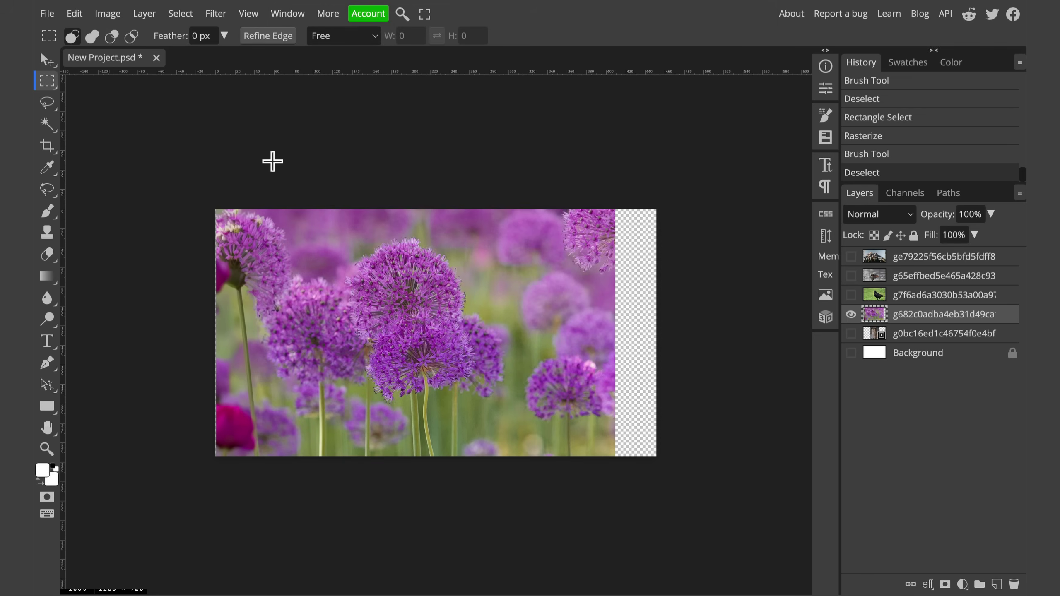
Step: Magic Replace the allium photo's right strip with flowers, deselect, then hide alliums and show the cat layer
left_click_drag(691, 176, 612, 494)
left_click(48, 188)
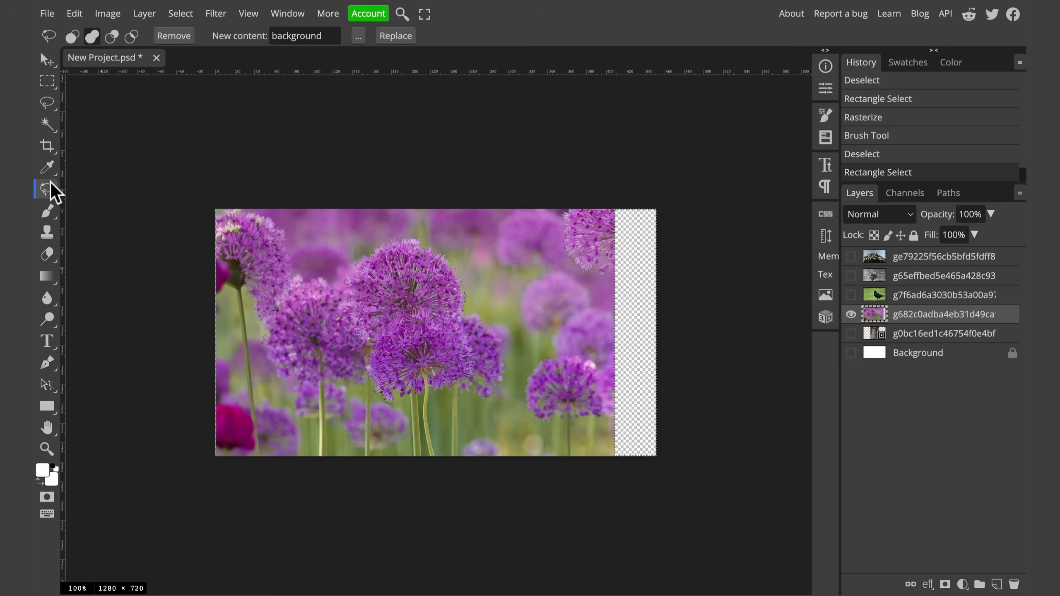
left_click(377, 40)
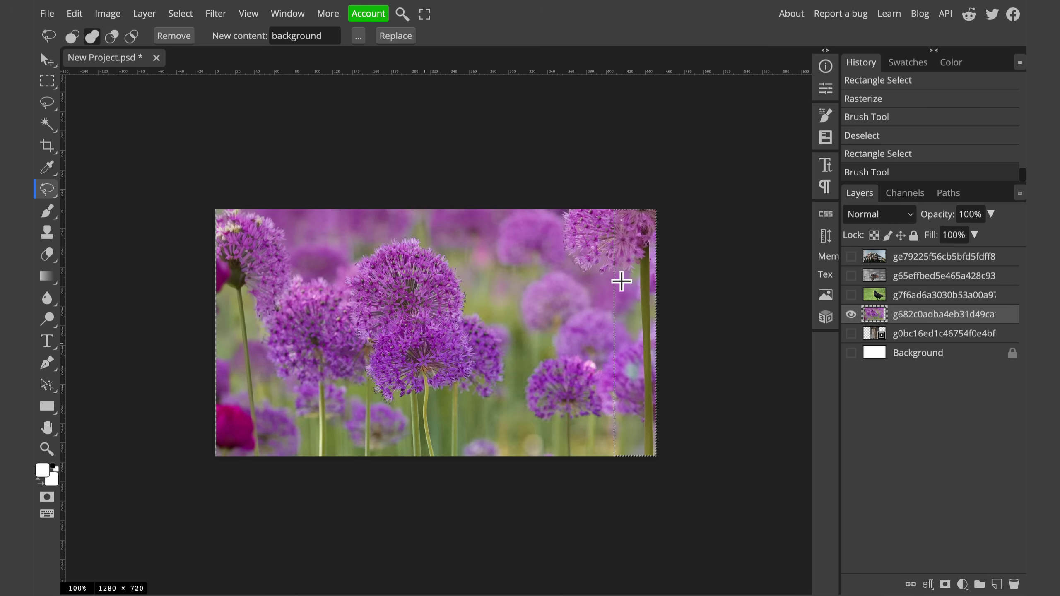
left_click(628, 327)
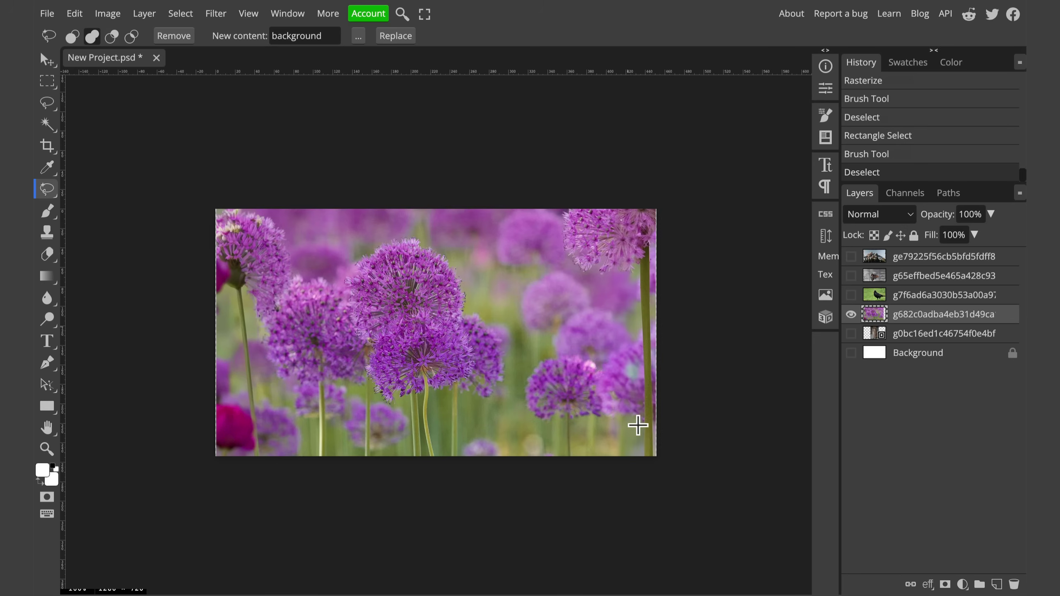
left_click(851, 315)
left_click(850, 333)
Step: Activate the cat layer, slide the photo to centre it, and select the empty right strip
left_click(918, 334)
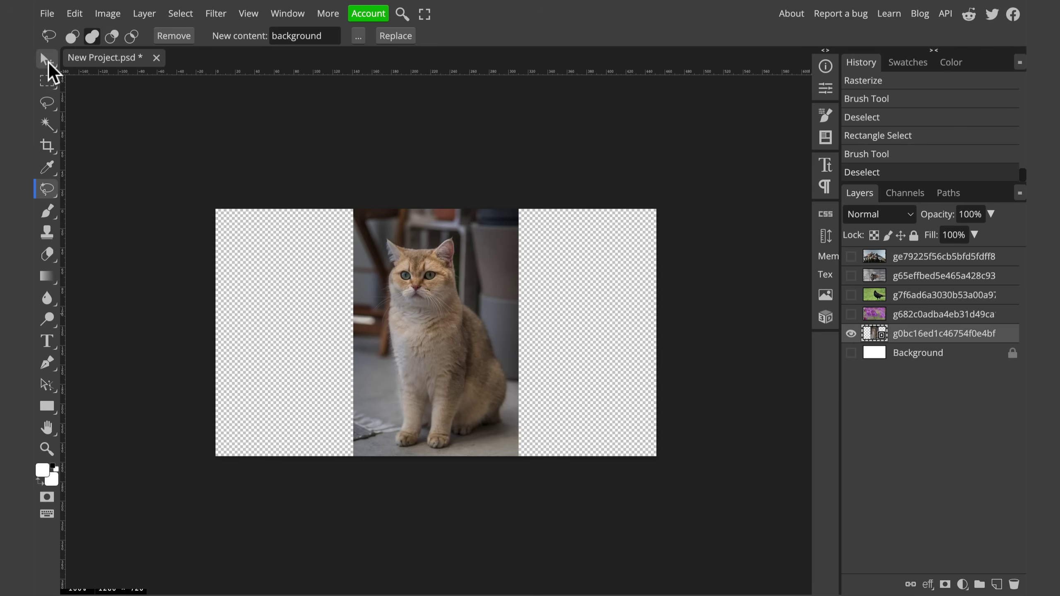
left_click(46, 60)
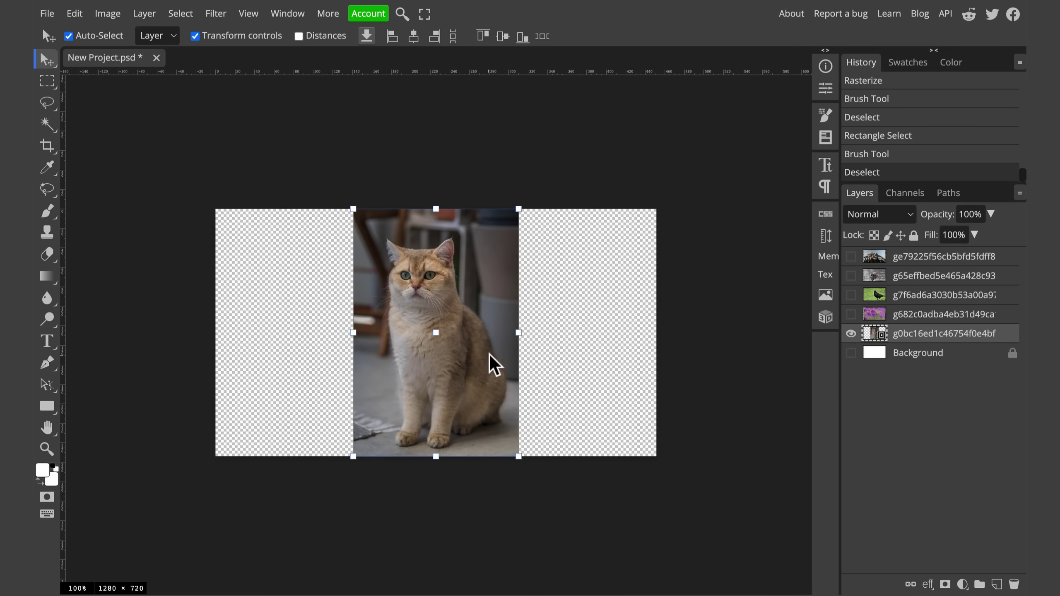
mouse_move(481, 356)
left_mouse_down()
mouse_move(509, 355)
mouse_move(429, 359)
mouse_move(484, 367)
left_mouse_up()
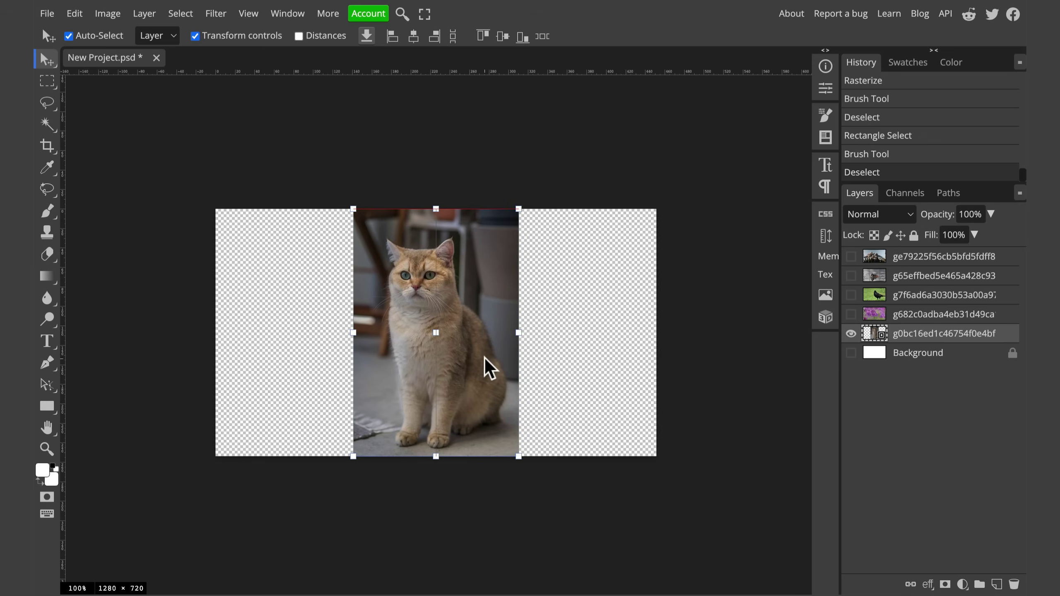
left_click(48, 81)
left_click_drag(733, 190, 515, 501)
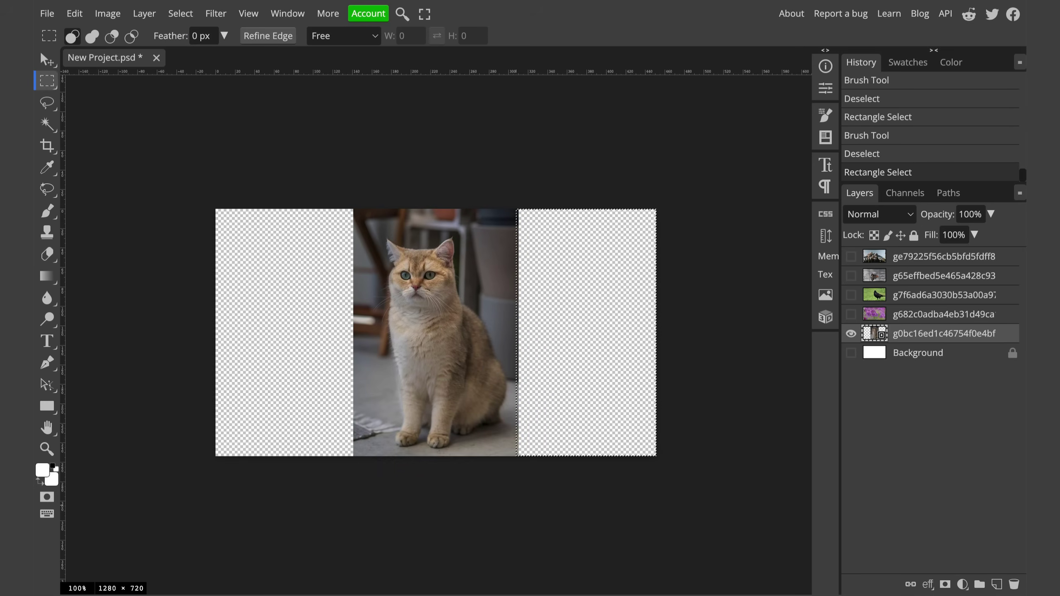
Step: Rasterize the cat layer, then Magic Replace the right strip, undoing the first result and regenerating
right_click(916, 336)
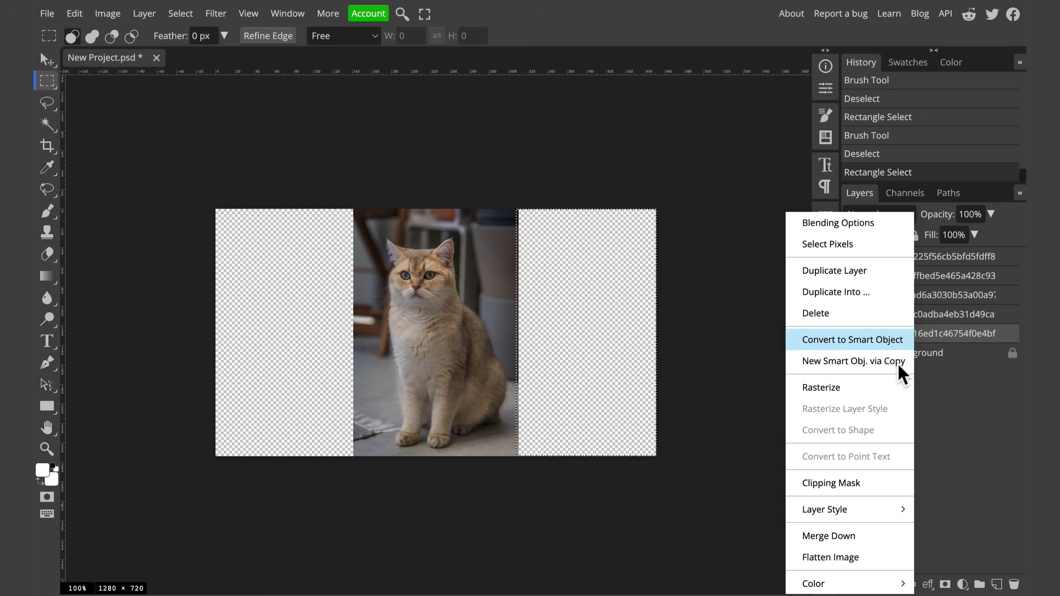
left_click(881, 386)
left_click(47, 190)
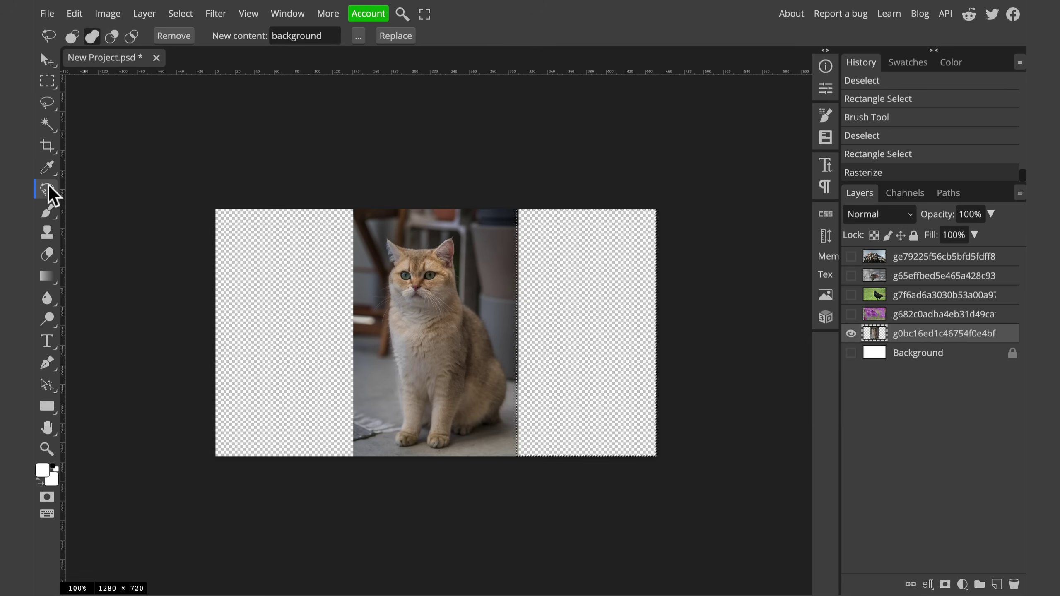
left_click(395, 36)
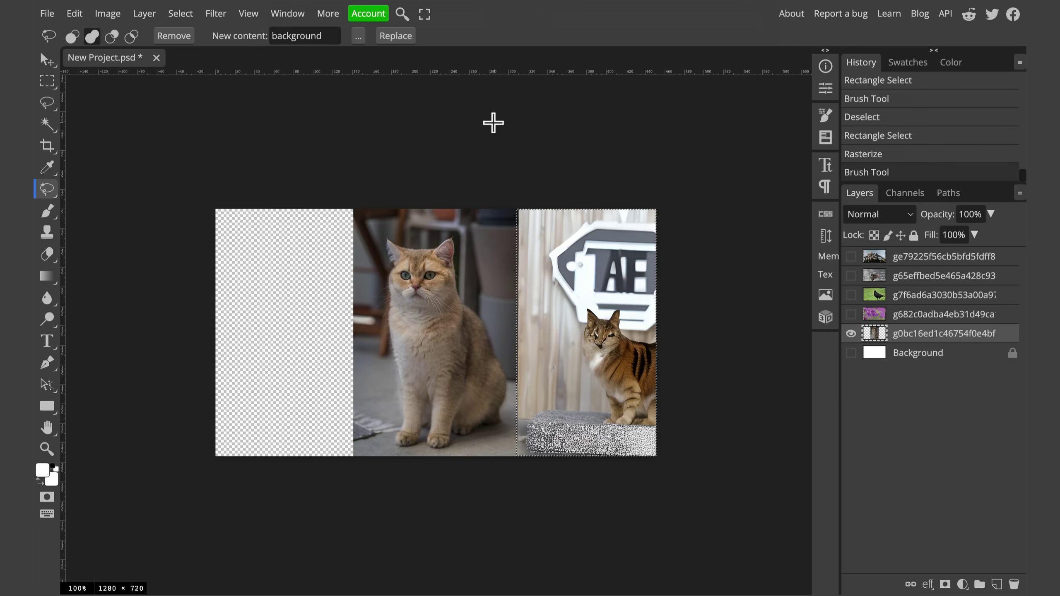
key("ctrl+z")
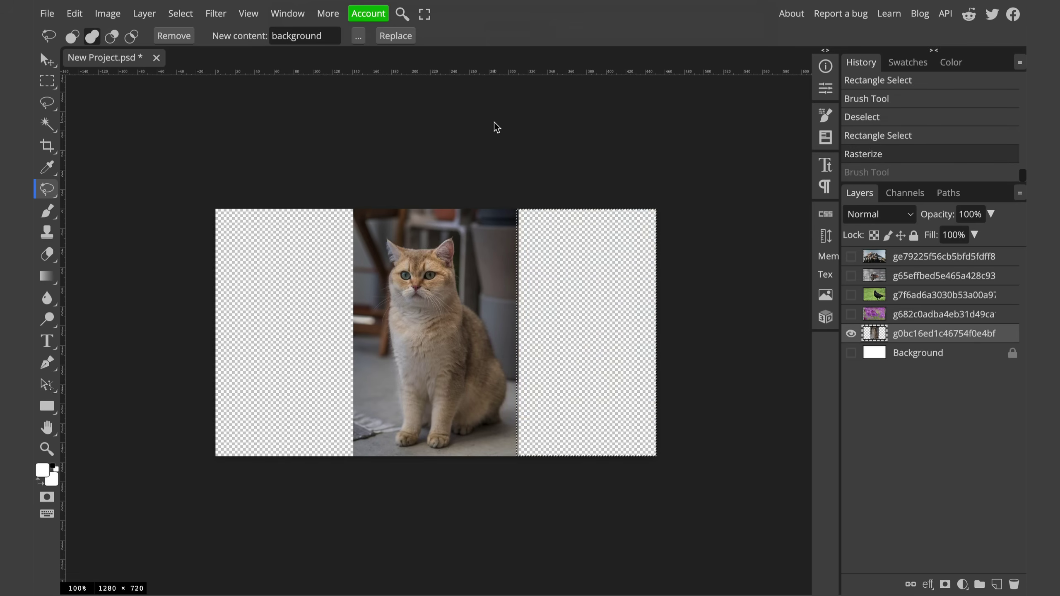
left_click(328, 36)
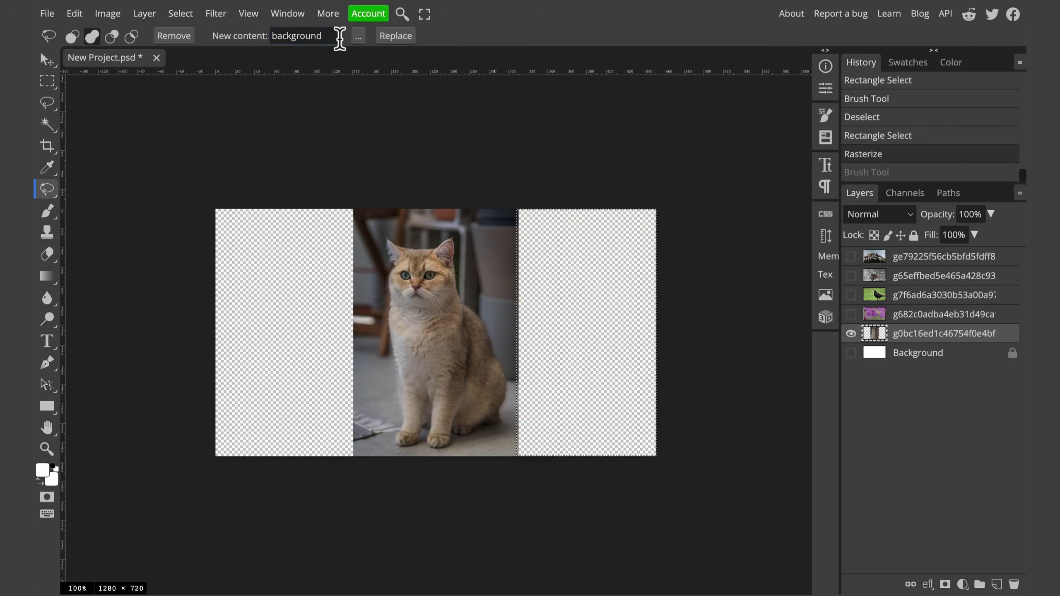
left_click(409, 36)
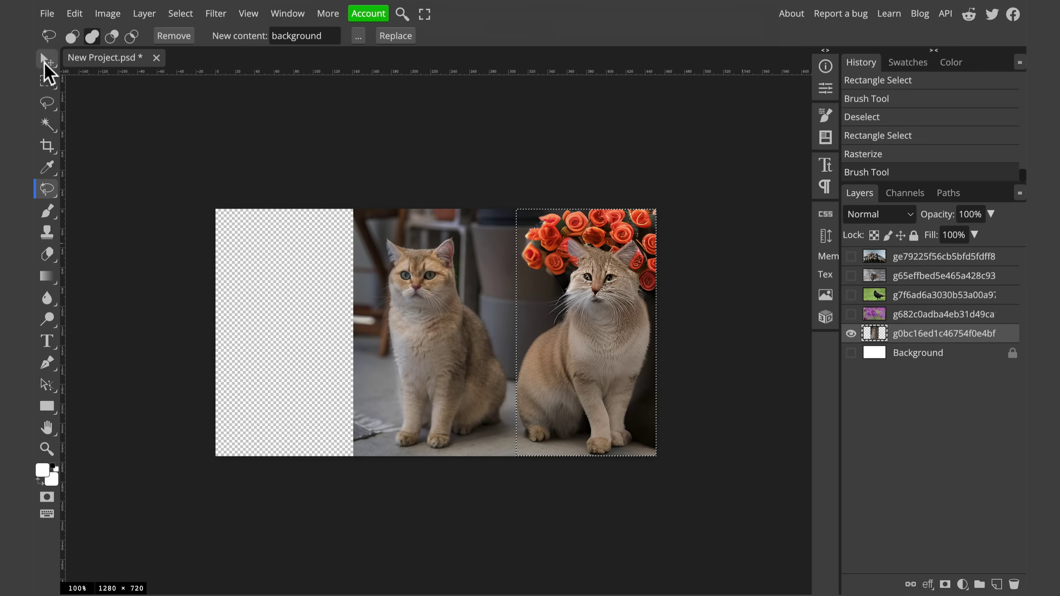
Step: Select the cat photo's empty left strip, Magic Replace it with a white cat, and deselect
left_click(46, 81)
left_click_drag(184, 177, 355, 502)
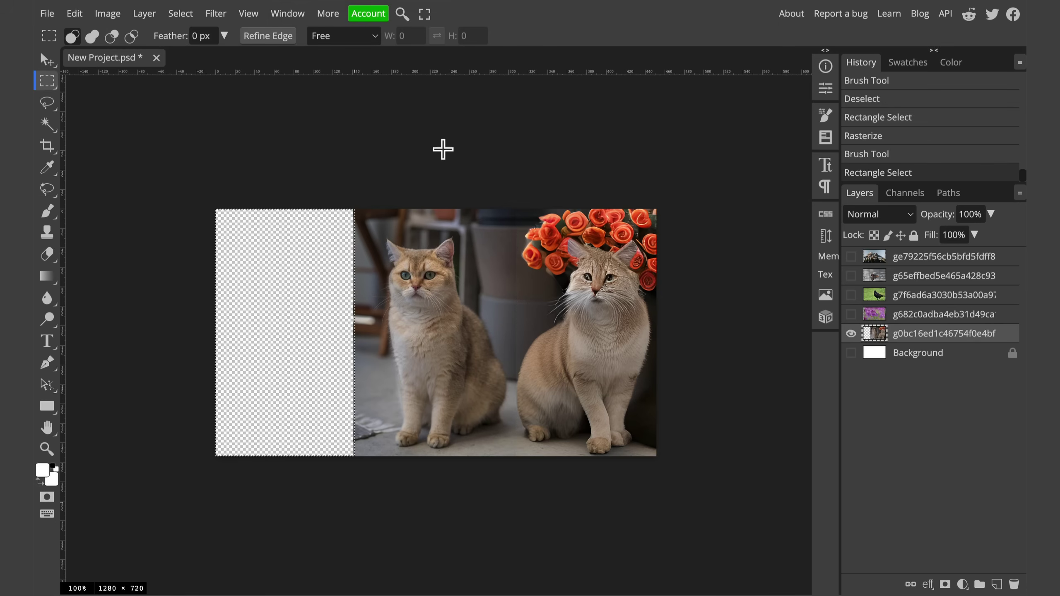
left_click(47, 190)
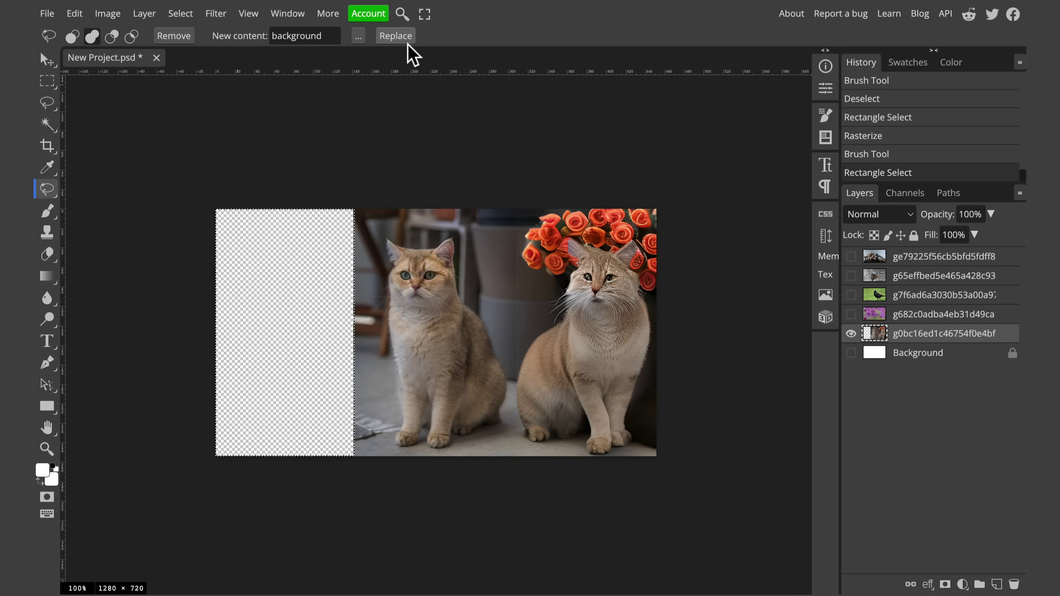
left_click(395, 36)
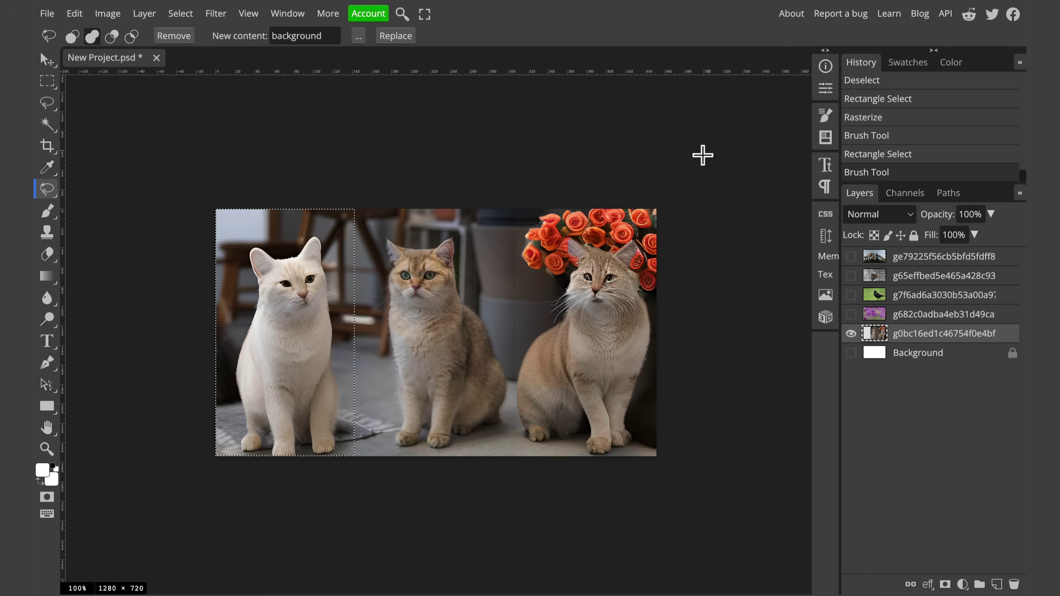
key("ctrl+d")
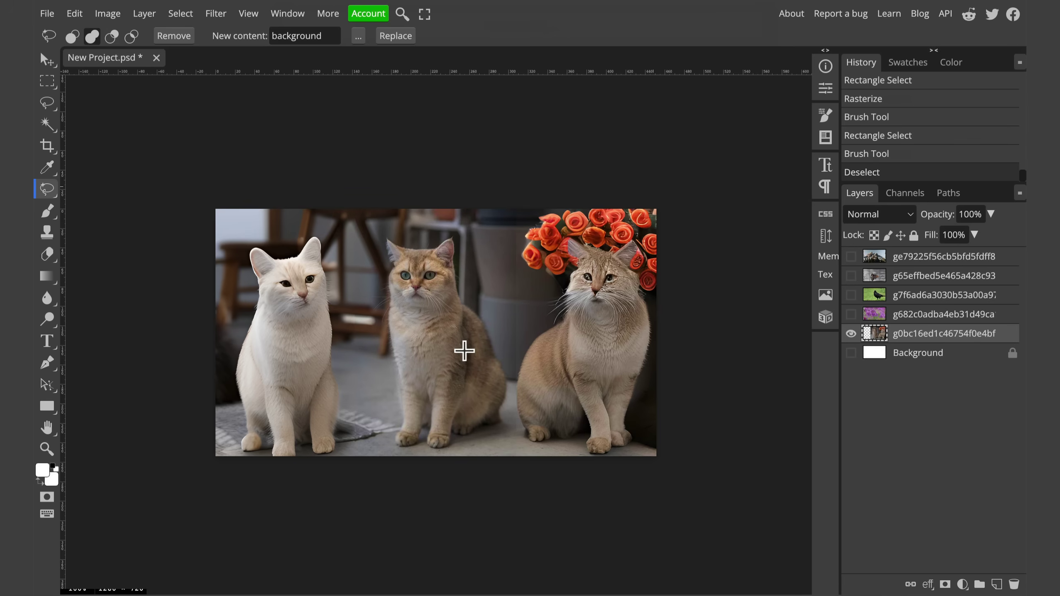
Step: Hide the cat layer, then show and select the allium, crow, grebe, and finally mountain layers
left_click(851, 333)
left_click(850, 314)
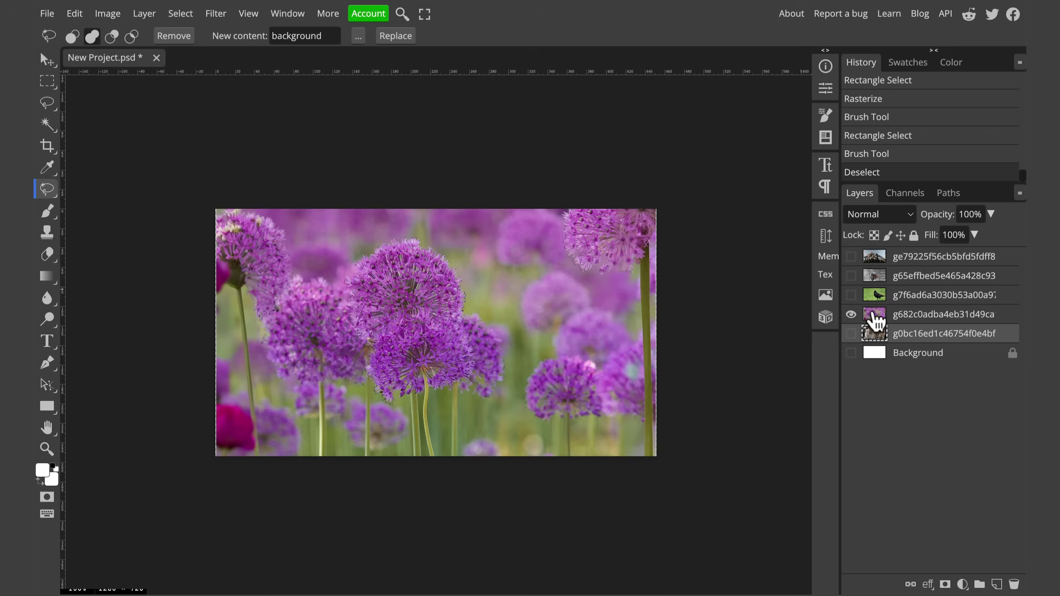
left_click(902, 317)
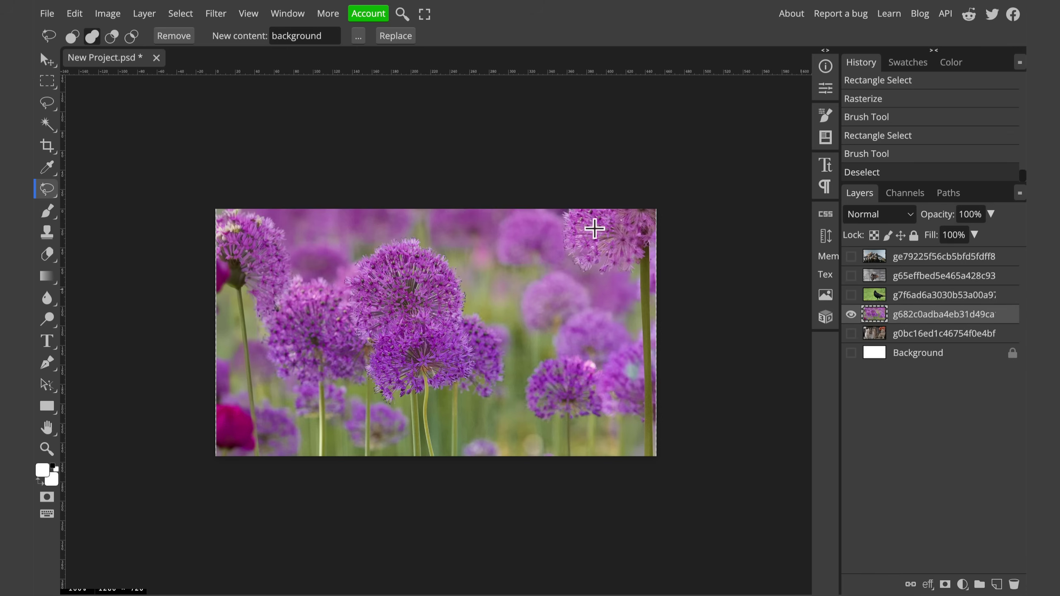
left_click(850, 314)
left_click(851, 295)
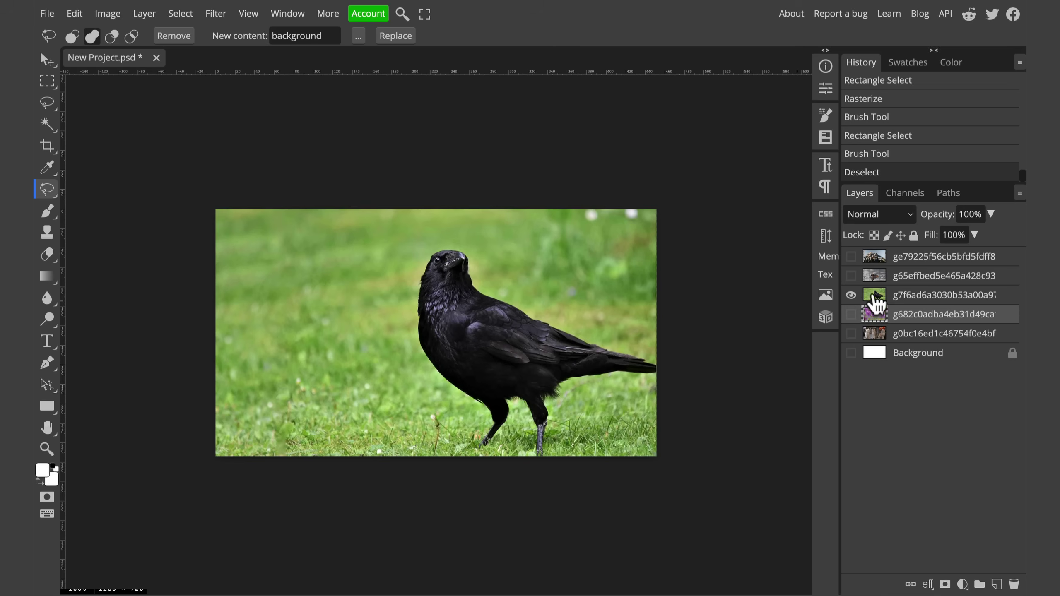
left_click(915, 292)
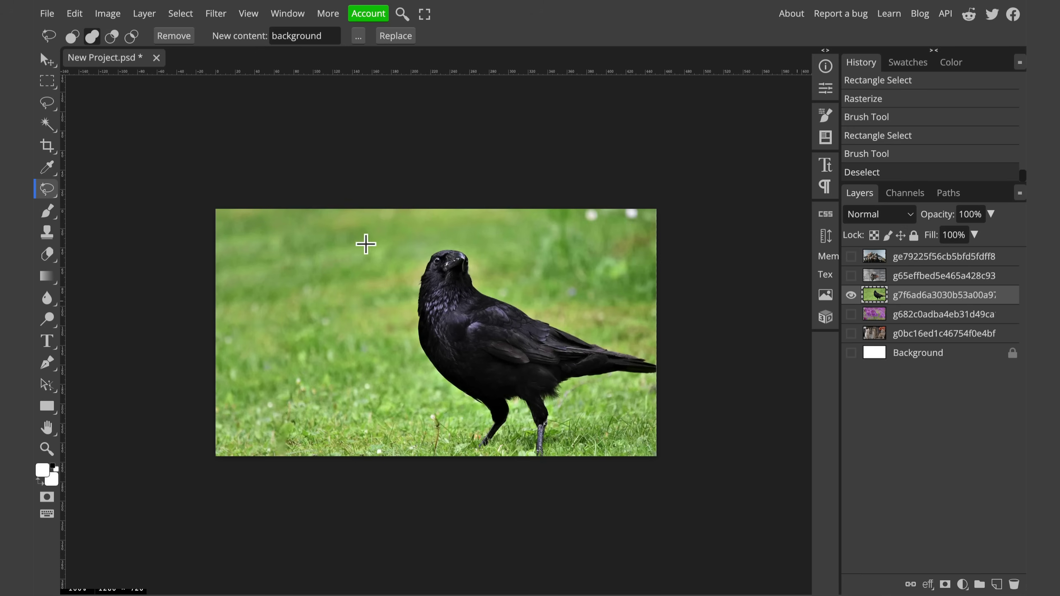
left_click(850, 295)
left_click(851, 276)
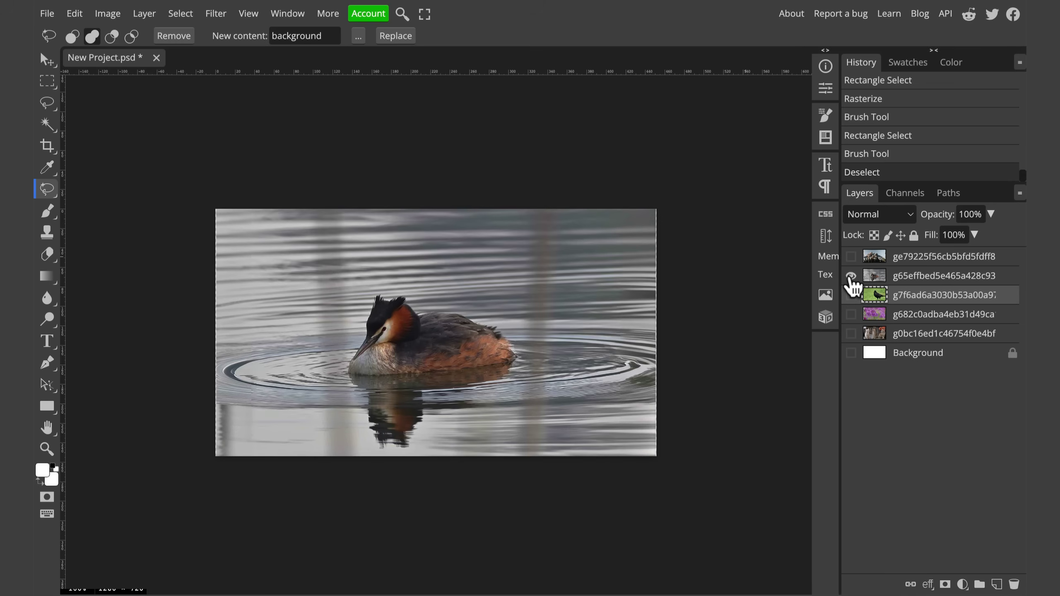
left_click(939, 276)
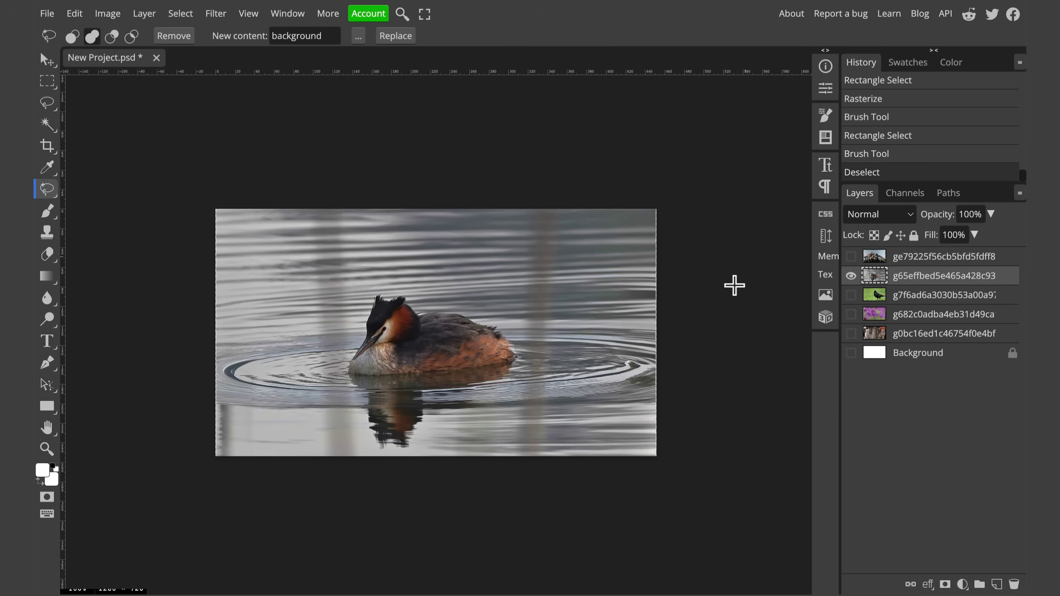
left_click(850, 275)
left_click(850, 257)
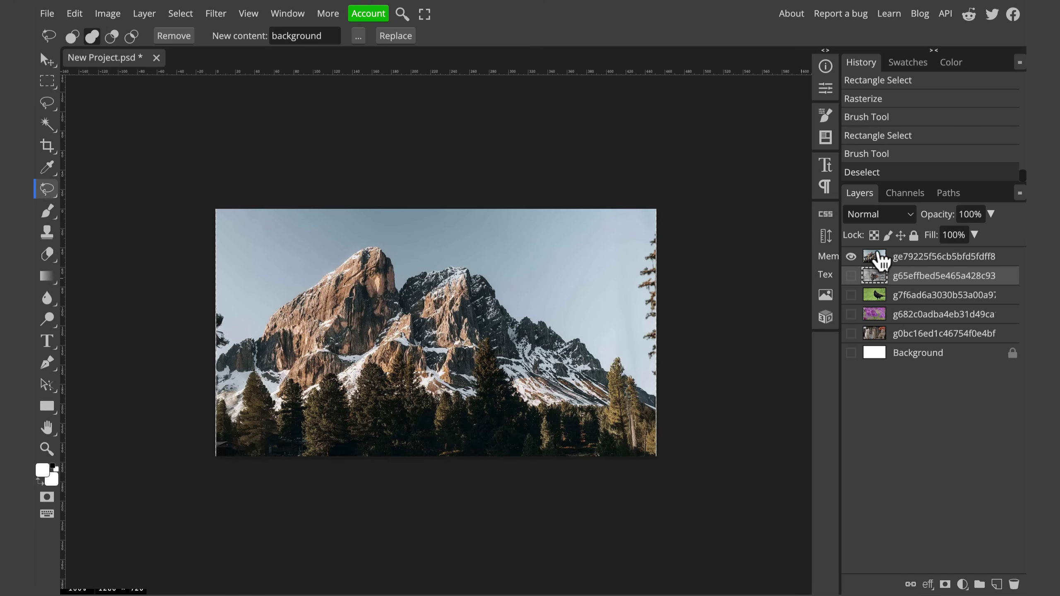
left_click(901, 257)
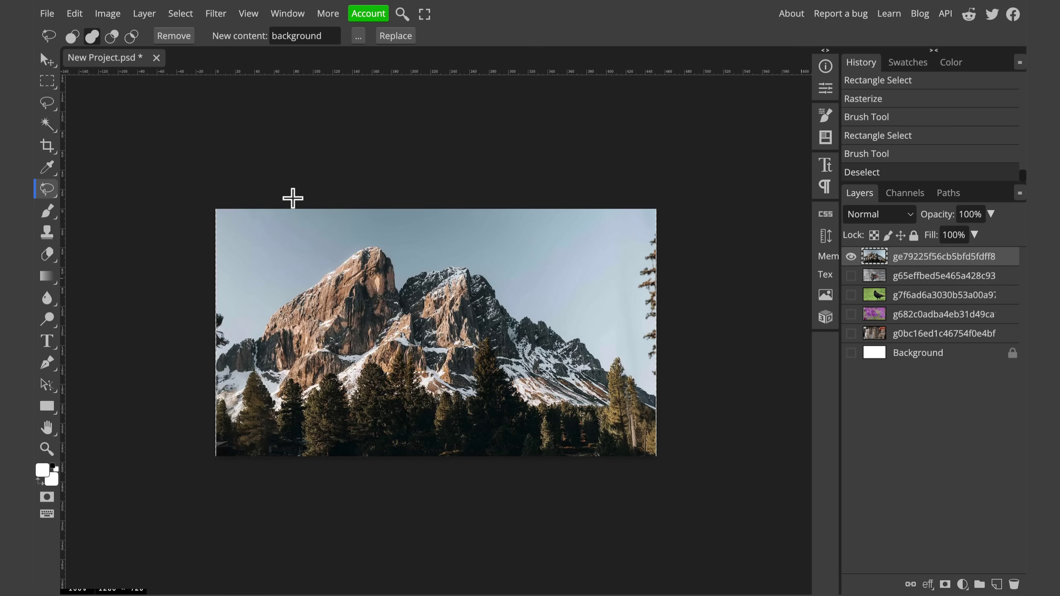